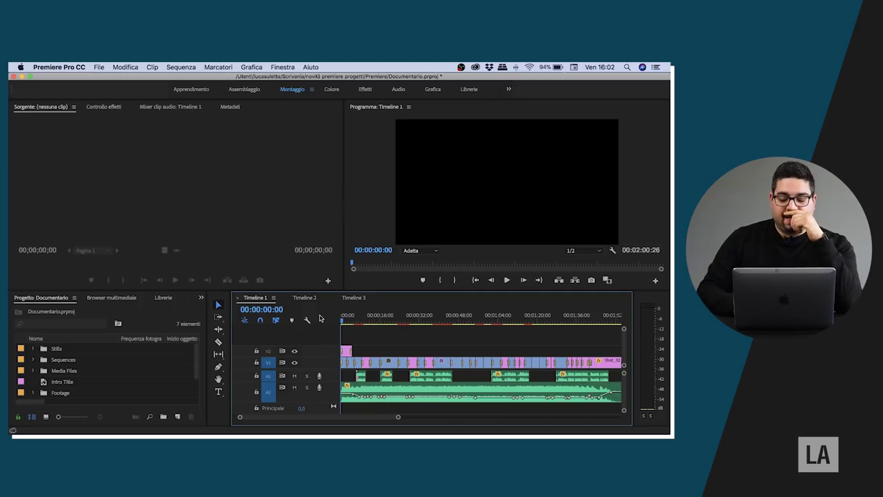
Play Timeline 1 and scrub the bald eagle footage from about 43 seconds to 00:01:01:18
key("space")
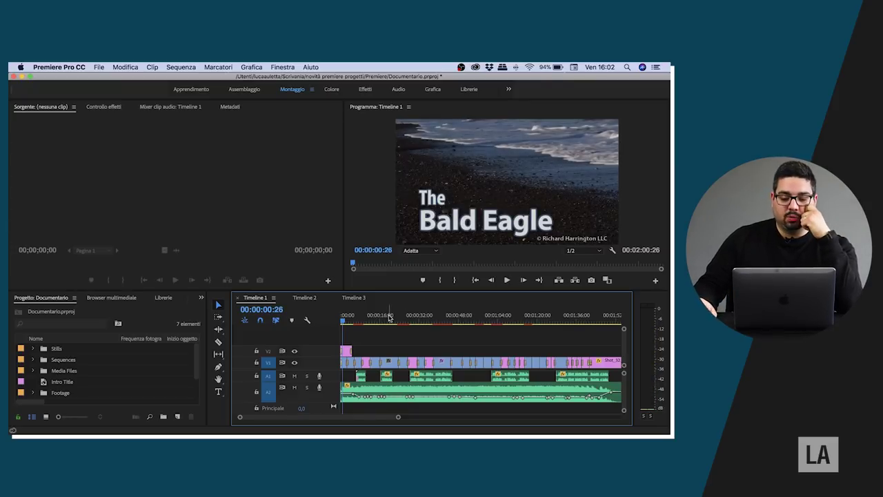
left_click(449, 321)
left_click_drag(587, 344, 628, 346)
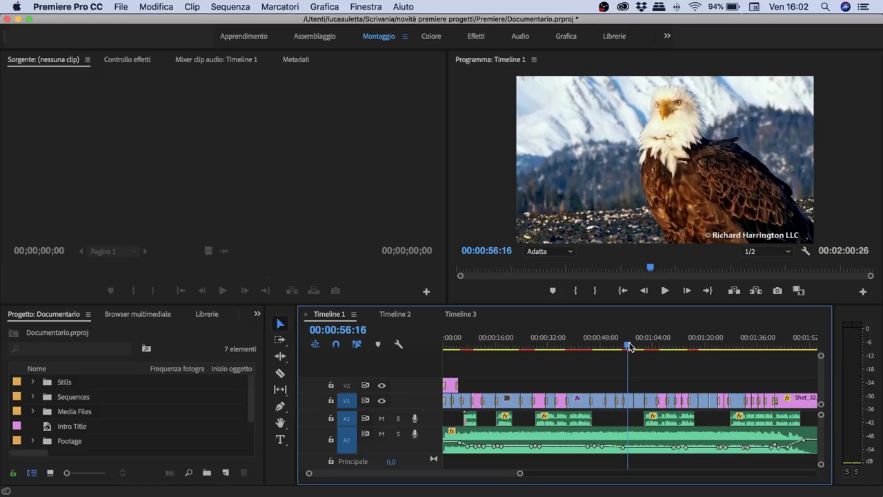
left_click_drag(628, 346, 645, 346)
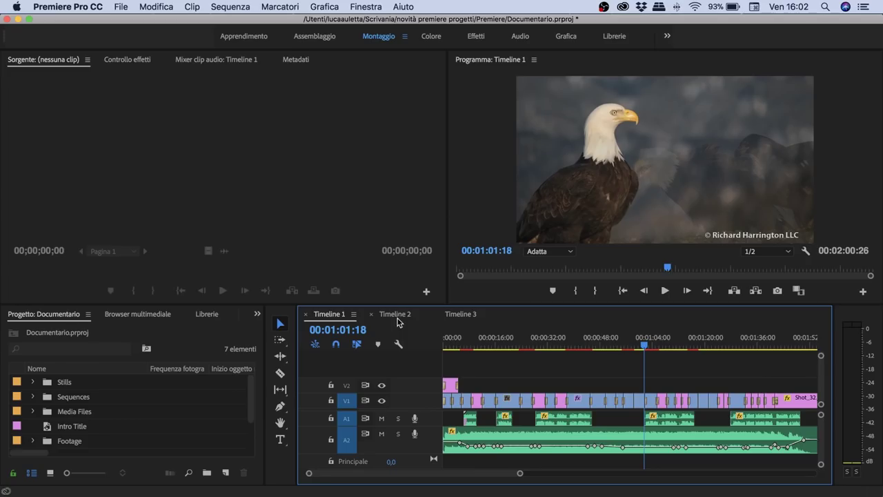
Show all of Timeline 2, open the Audio essenziale panel, and zoom the timeline out
left_click(399, 317)
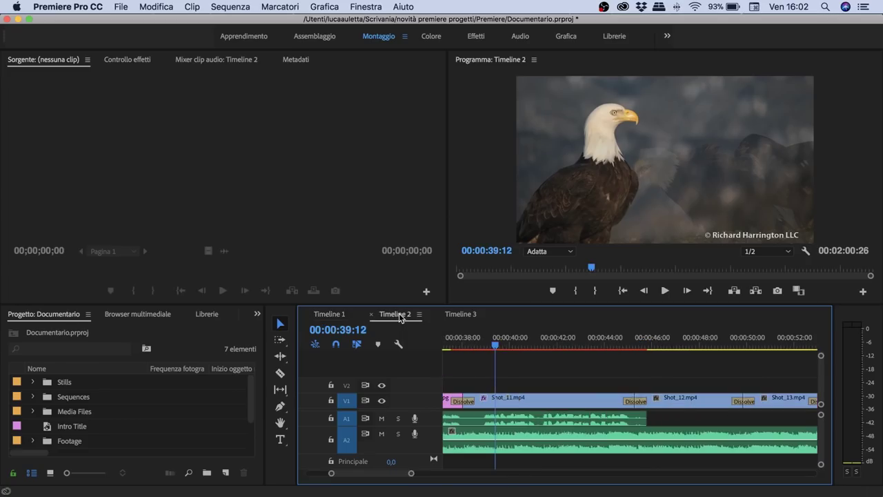
key("backslash")
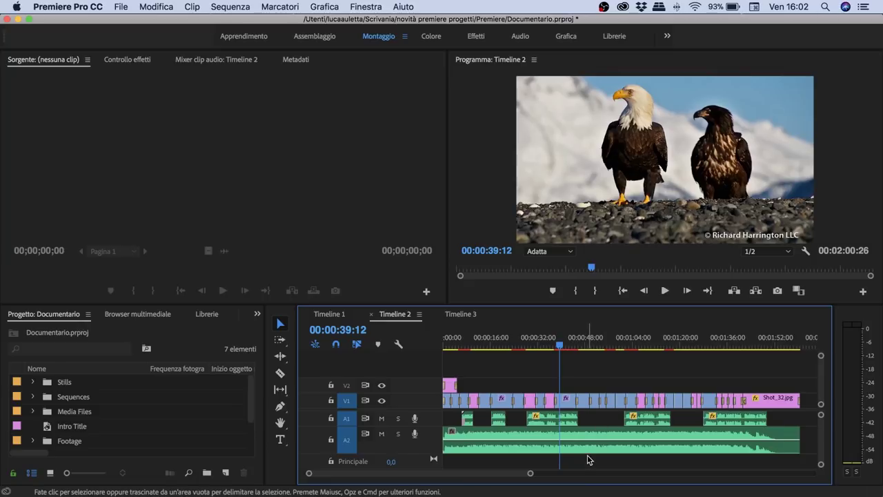
left_click(325, 7)
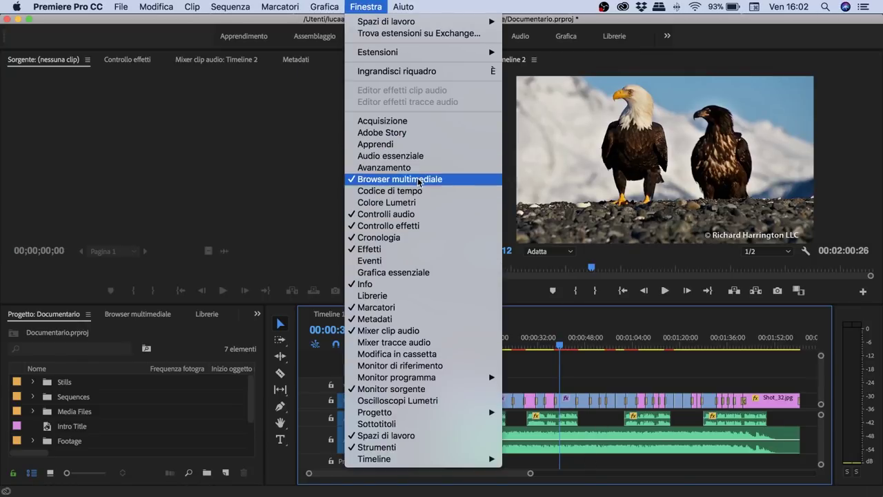
left_click(414, 156)
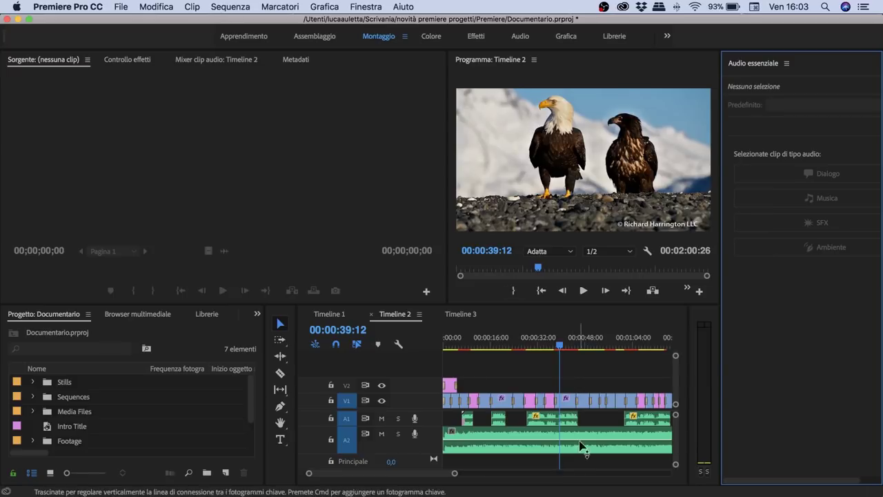
left_click(607, 467)
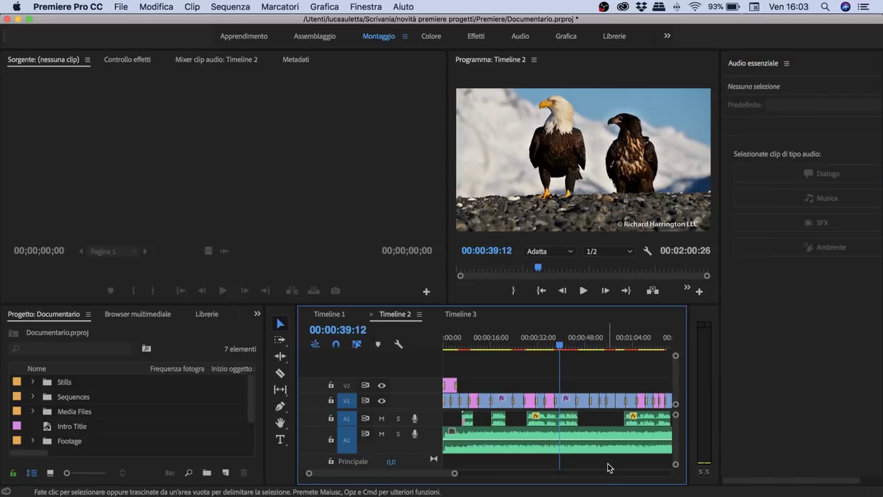
key("minus")
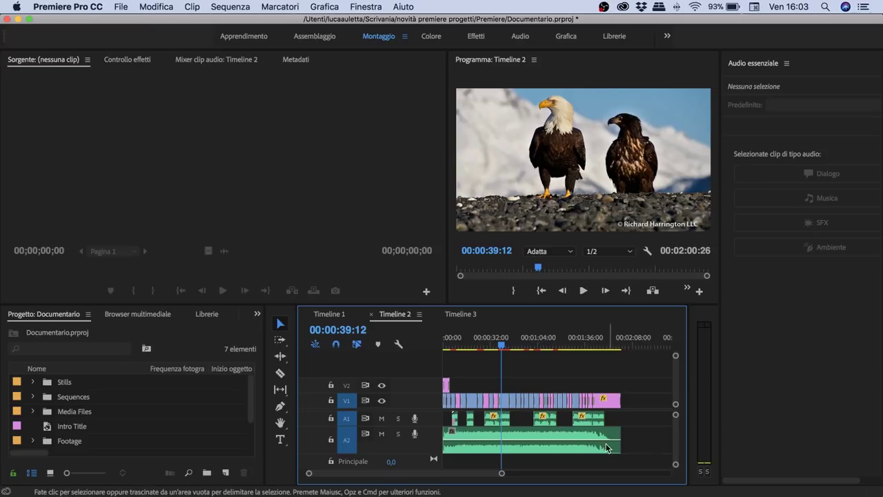
Tag the A2 music clip as Musica and widen the Audio essenziale and monitor panels
left_click(604, 449)
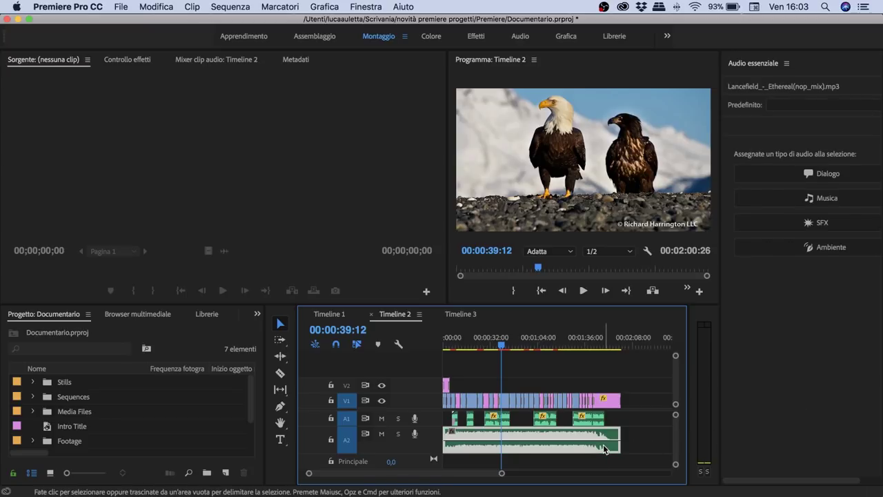
left_click(824, 202)
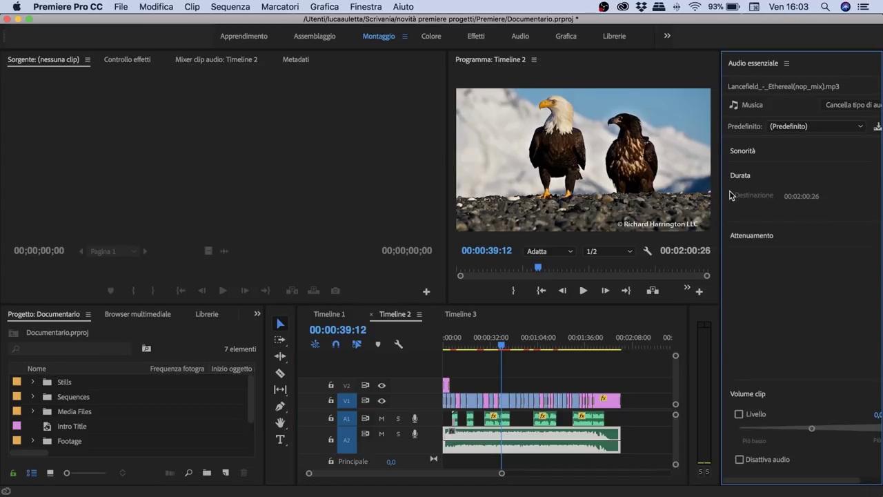
left_click_drag(721, 191, 703, 191)
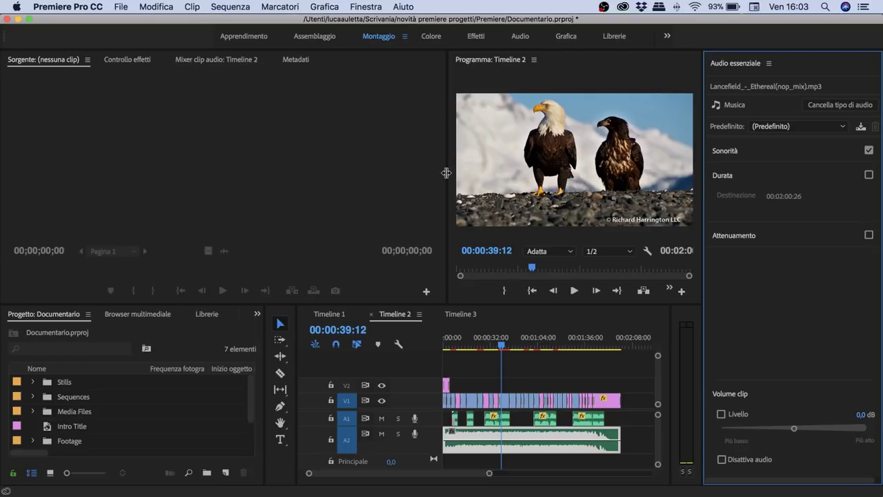
left_click_drag(447, 173, 423, 173)
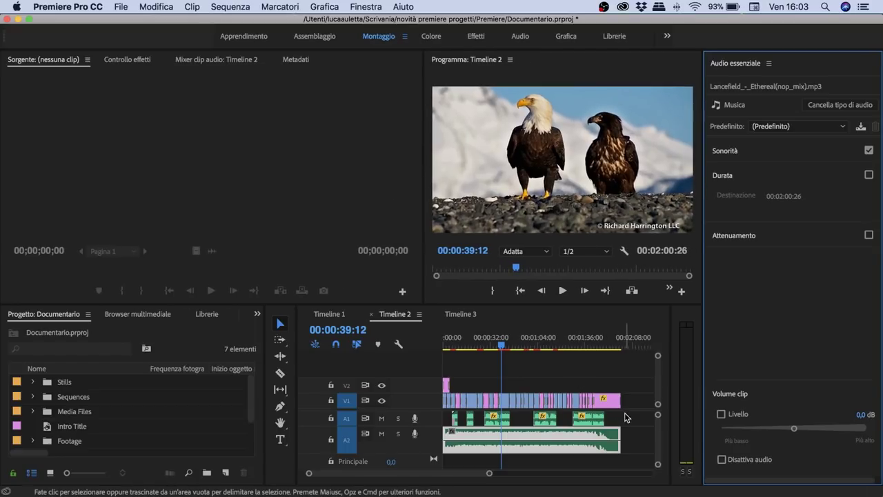
Tag all A1 voice clips as Dialogo, then reselect the A2 music clip
left_click_drag(626, 417, 434, 419)
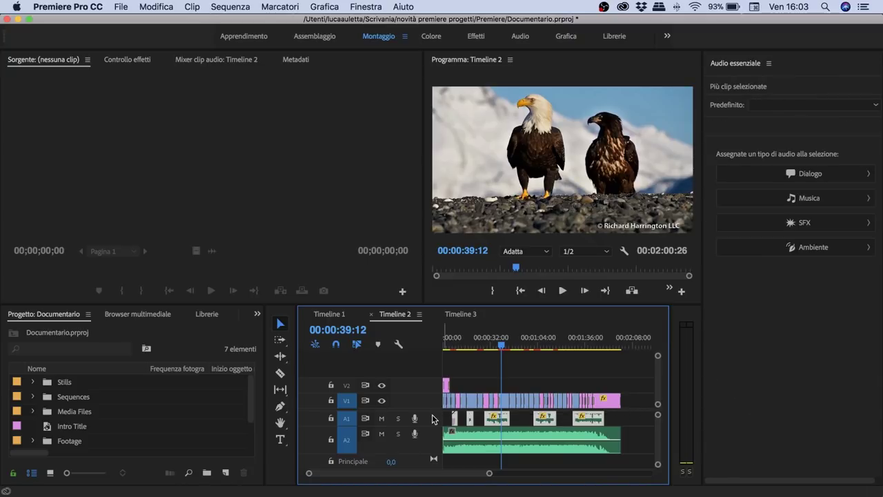
left_click(823, 181)
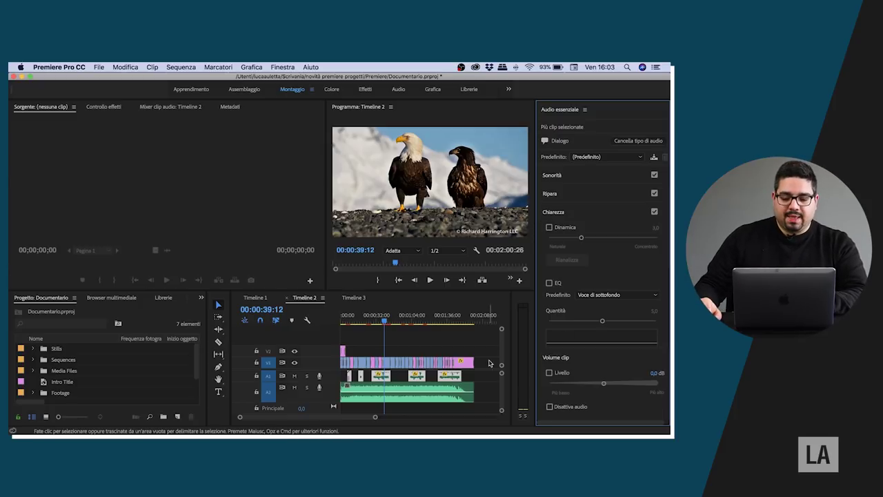
left_click(396, 405)
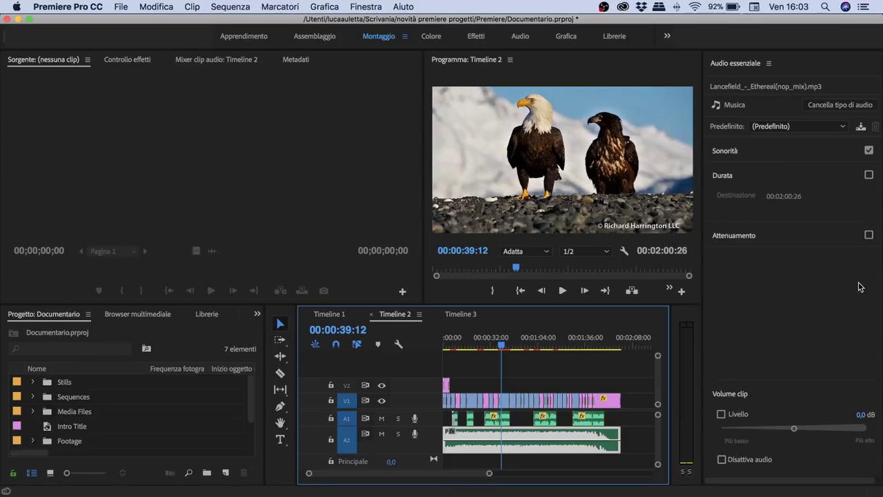
Enable Attenuamento on the music against Dialogo clips and generate the -18 dB ducking keyframes
left_click(868, 236)
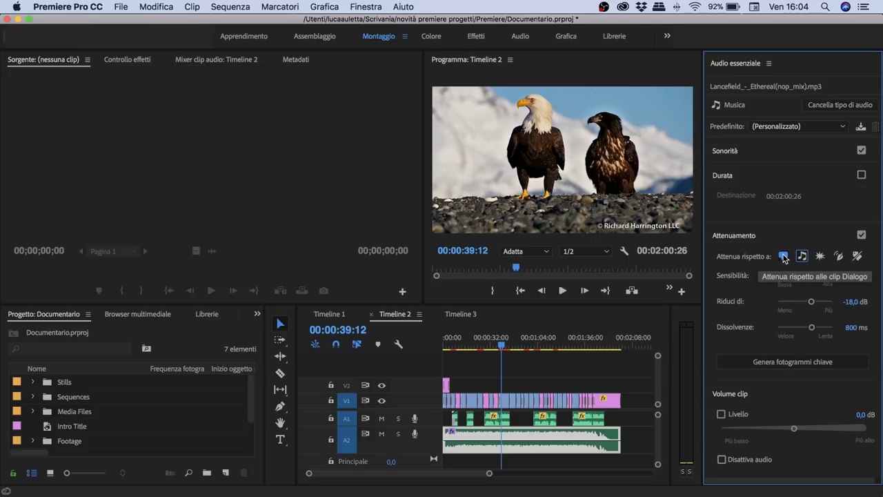
left_click(783, 258)
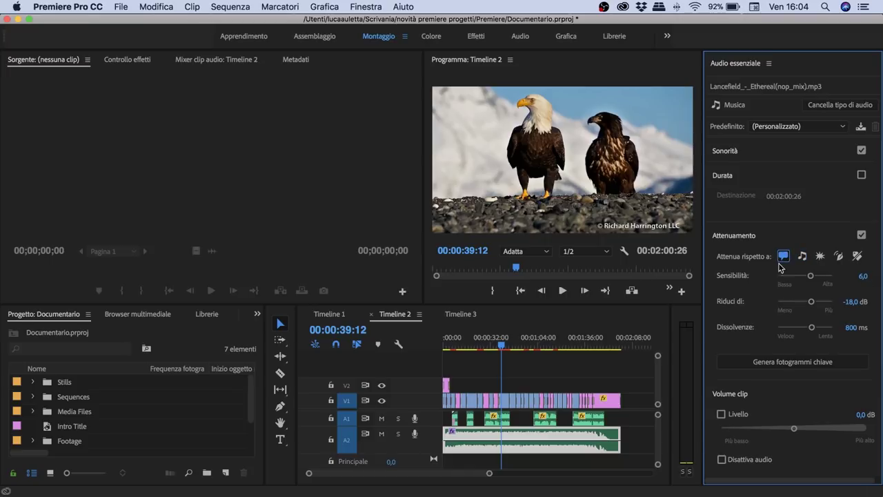
left_click(791, 362)
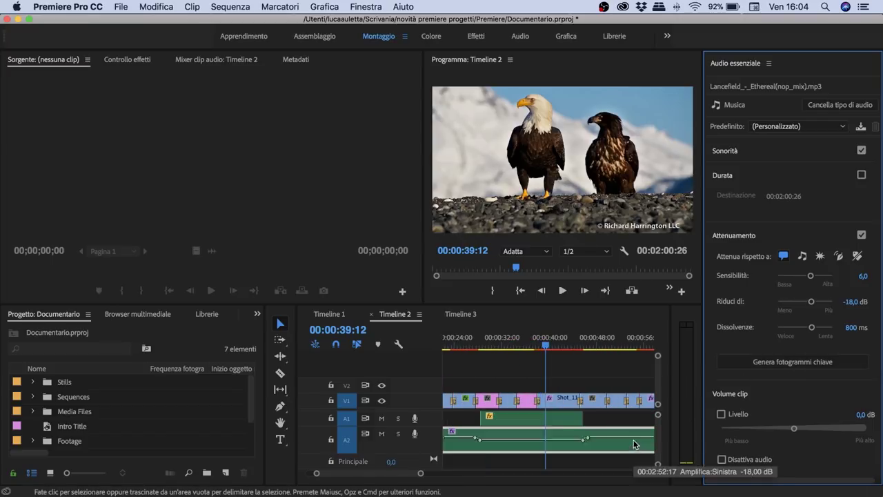
Maximise and zoom into the timeline to inspect A2 ducking keyframes, then restore layout and select the music
key("grave")
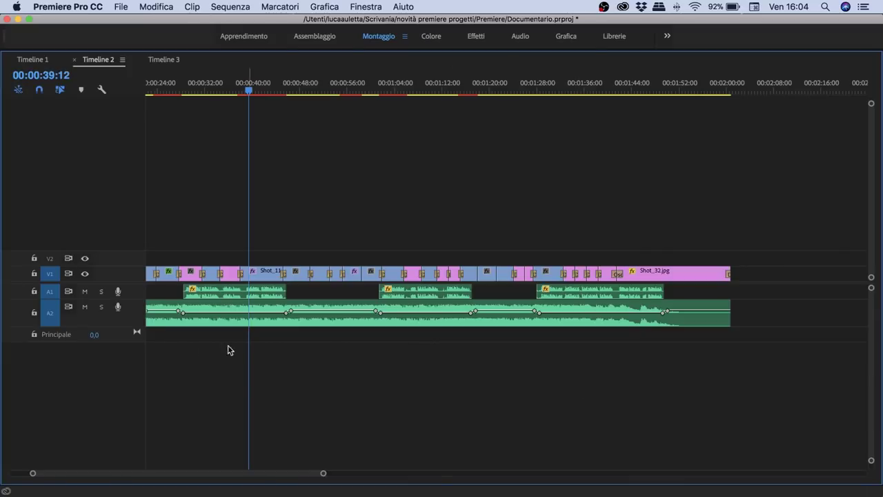
scroll(57, 320, "left", 3)
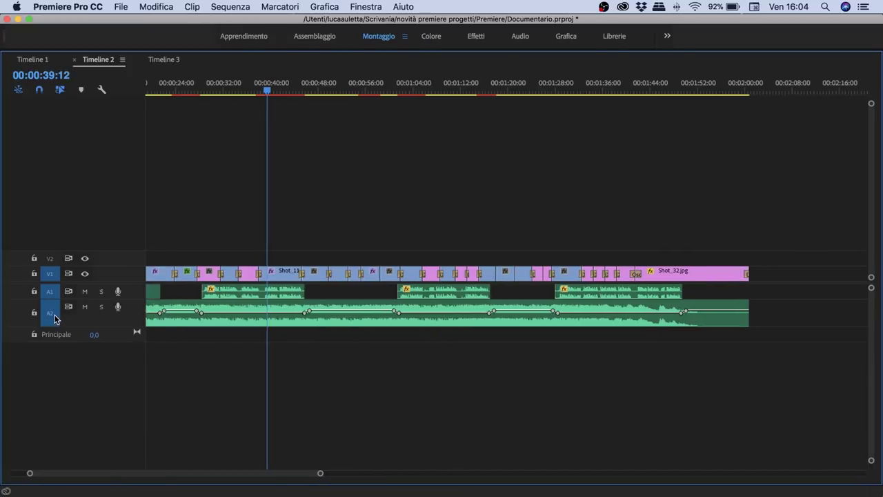
scroll(48, 321, "left", 3)
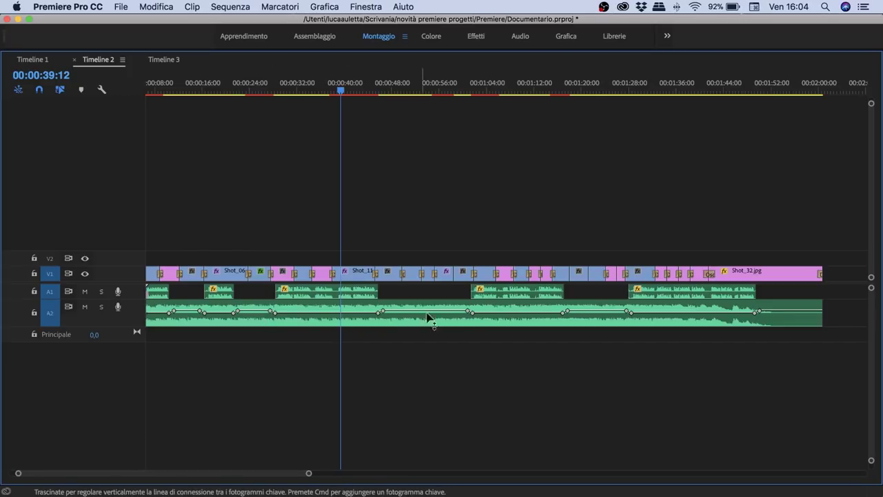
key("equal")
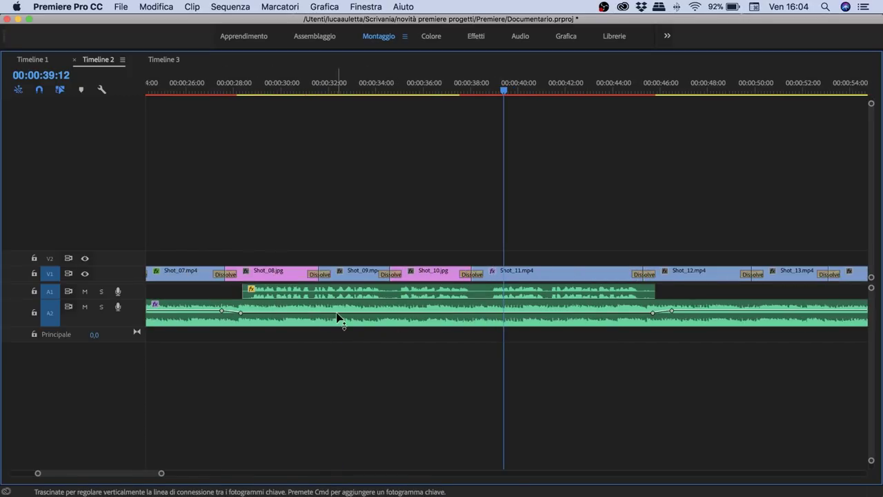
key("grave")
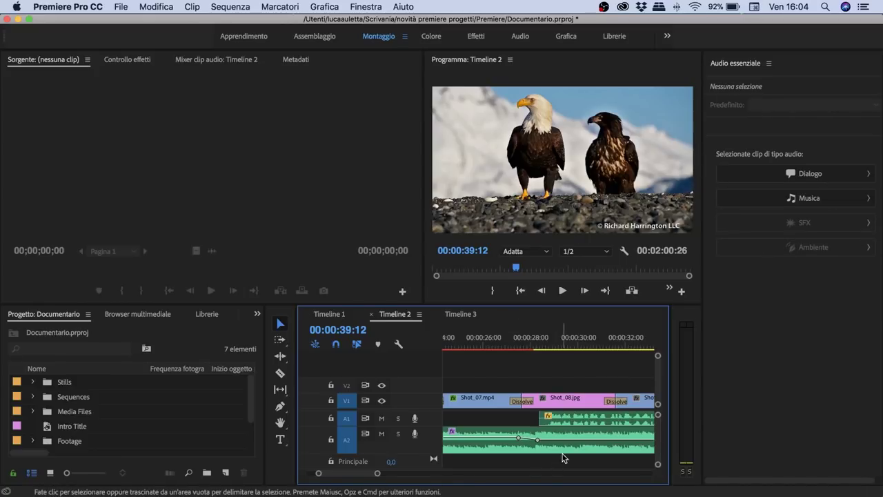
left_click(563, 458)
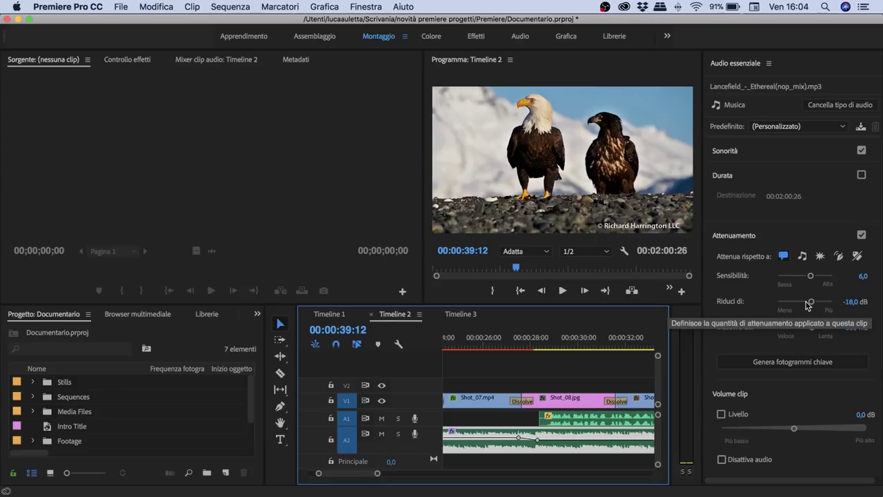
left_click_drag(809, 306, 815, 304)
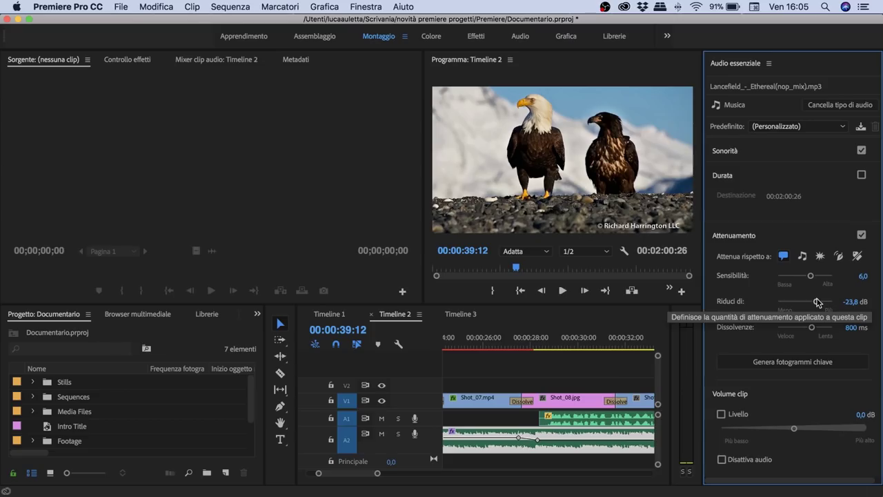
left_click_drag(817, 302, 818, 302)
left_click(855, 302)
key("BackSpace")
key("Return")
left_click(819, 364)
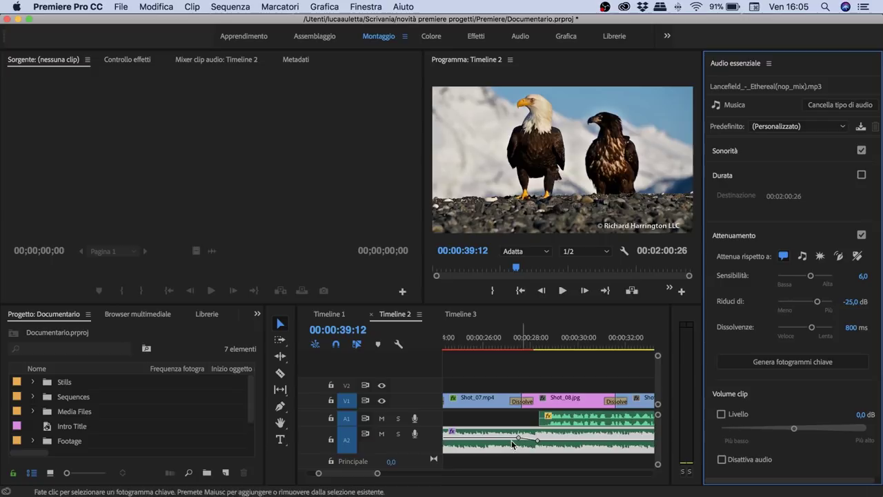
left_click(548, 438)
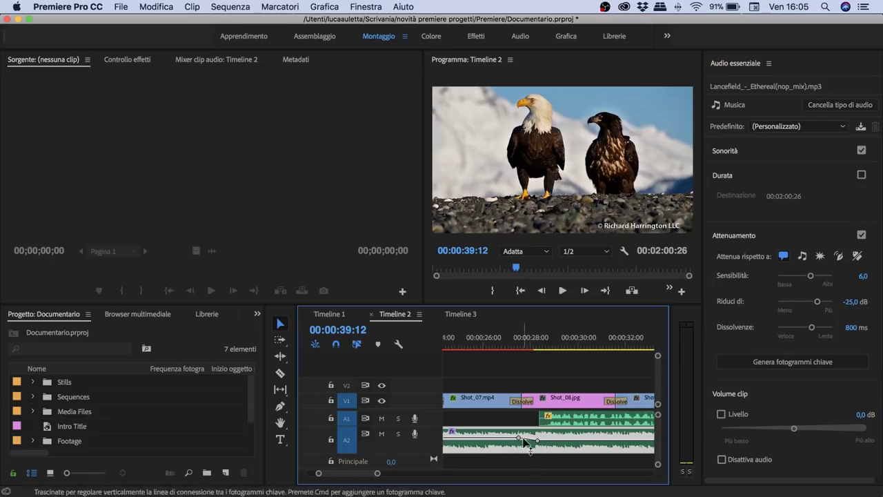
Expand Amplifica's Singoli parametri in Effect Controls and step through the Sinistra/Destra ducking keyframes
left_click(140, 60)
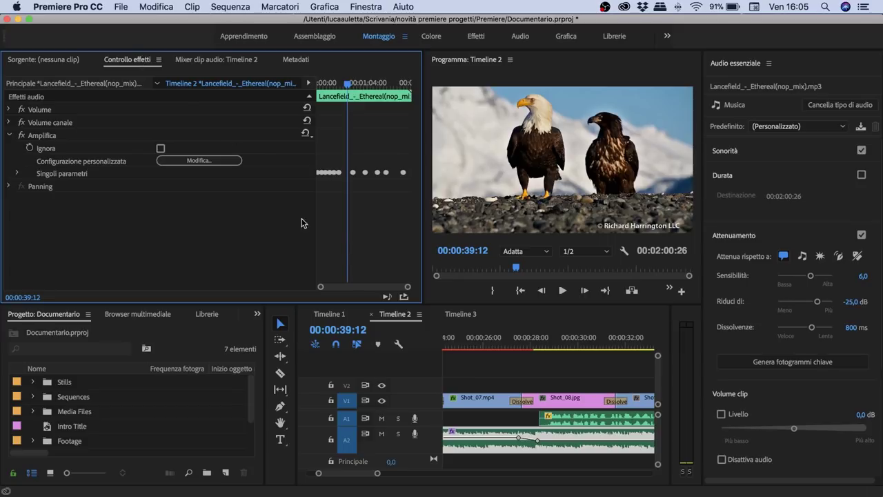
left_click(18, 173)
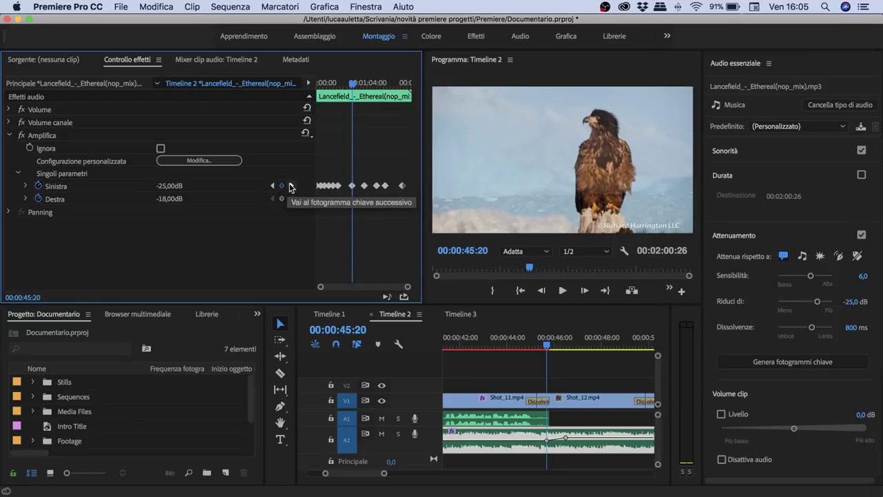
left_click(290, 186)
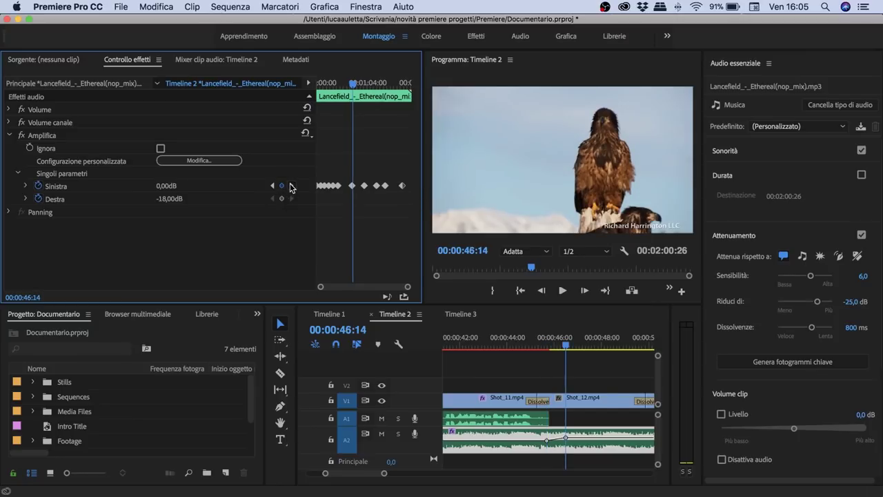
left_click(290, 187)
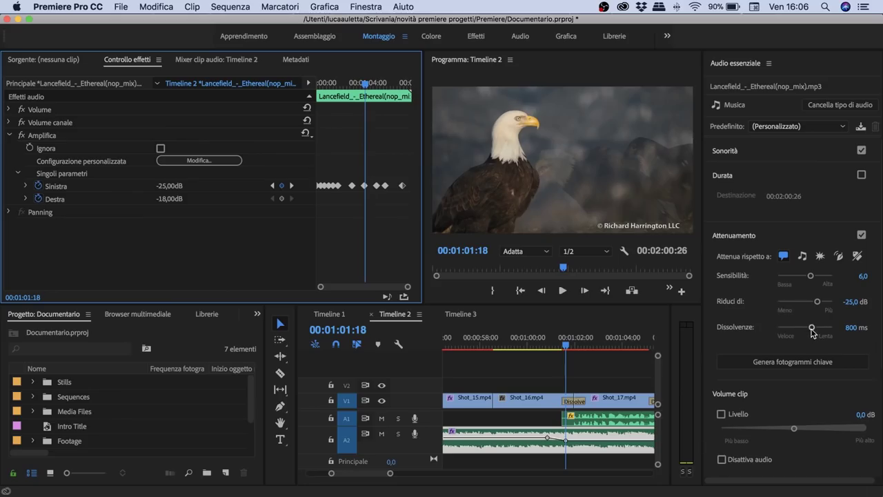
Set the ducking Dissolvenze fade duration to 1200 ms
left_click_drag(619, 310, 621, 311)
left_click_drag(818, 332, 820, 331)
left_click(856, 327)
type("1200")
key("Return")
Regenerate the ducking keyframes, now -25,00 dB, and expand the Sonorità section
left_click(815, 361)
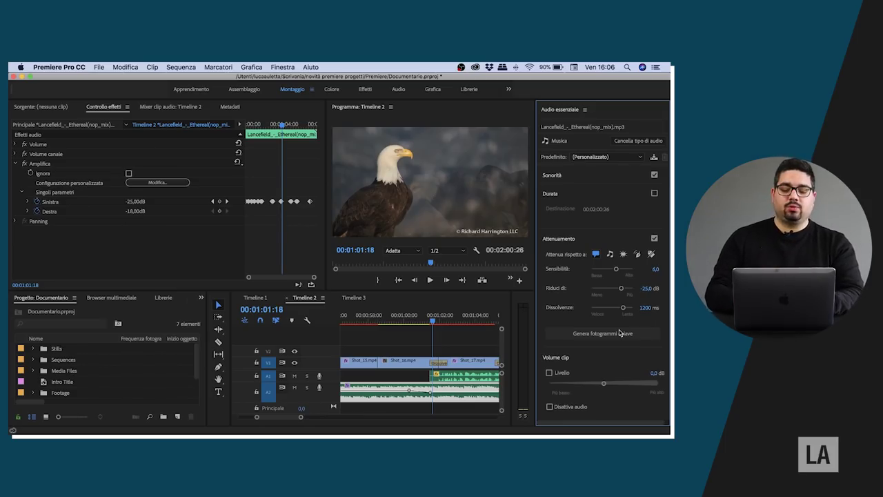
left_click(620, 333)
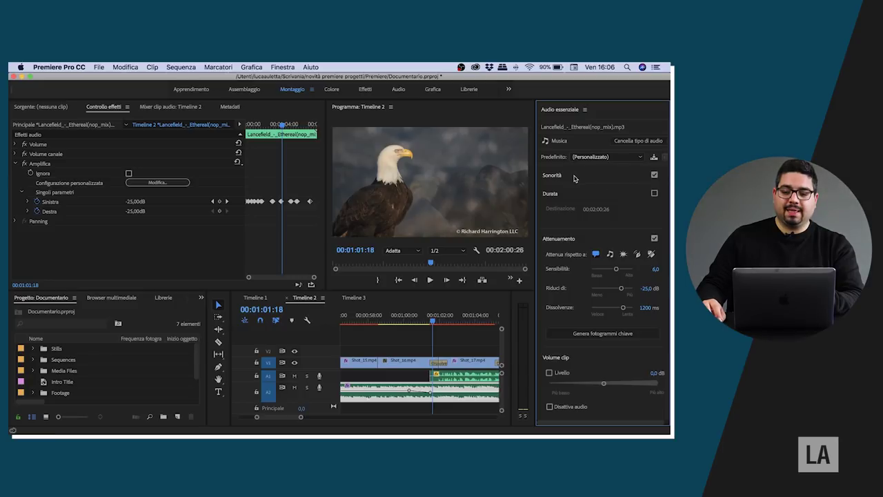
left_click(572, 178)
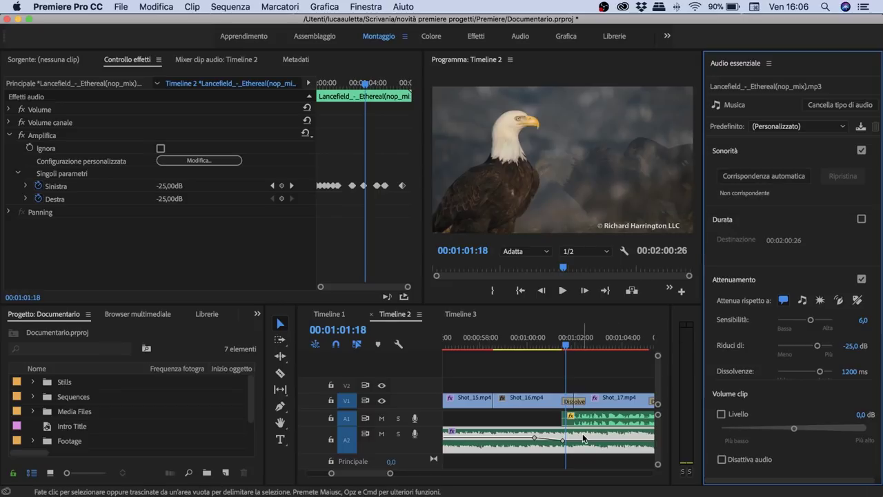
Apply Corrispondenza automatica loudness to the music clip, then Ripristina it back to unmatched
key("minus")
key("minus")
key("minus")
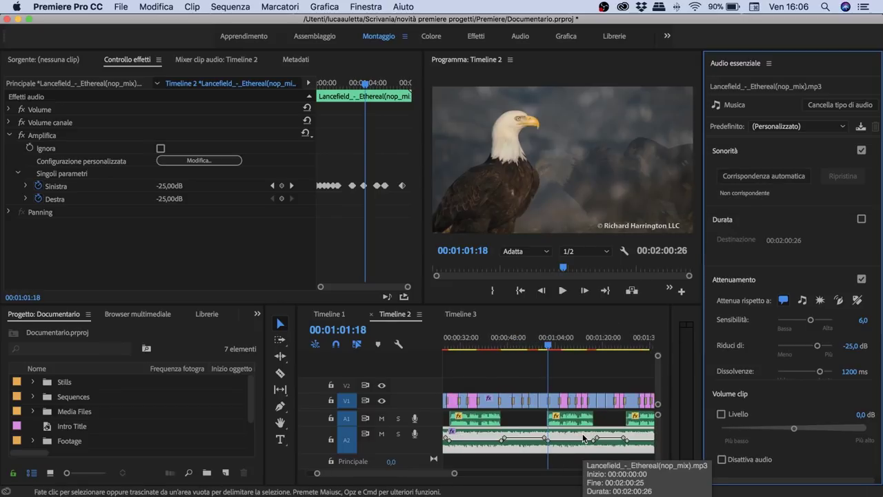
left_click(779, 176)
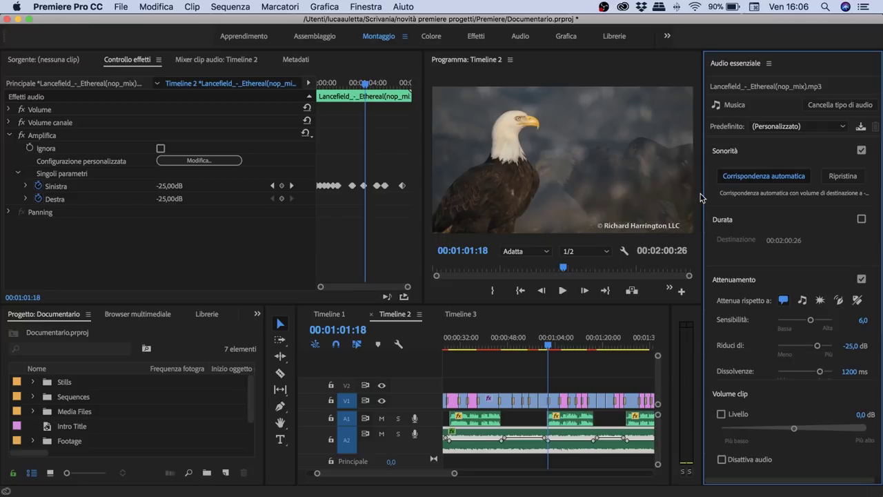
left_click_drag(702, 193, 650, 195)
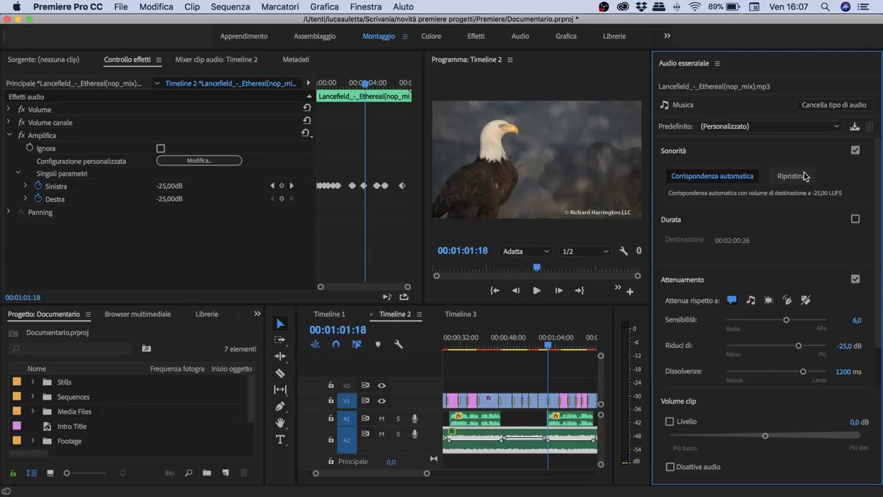
left_click(803, 176)
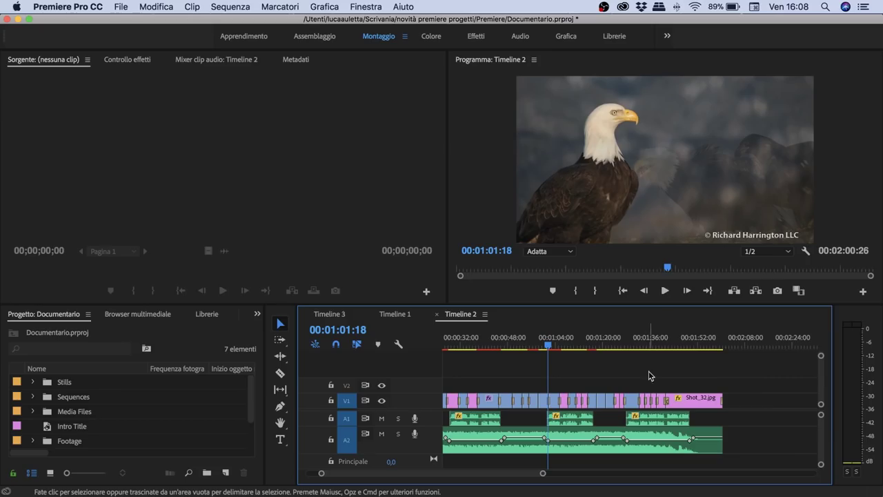
Switch to Colore, widen Lumetri Colore, collapse Creativo, and expand Corrispondenza e ruote colori for Shot_16.mp4
left_click(439, 36)
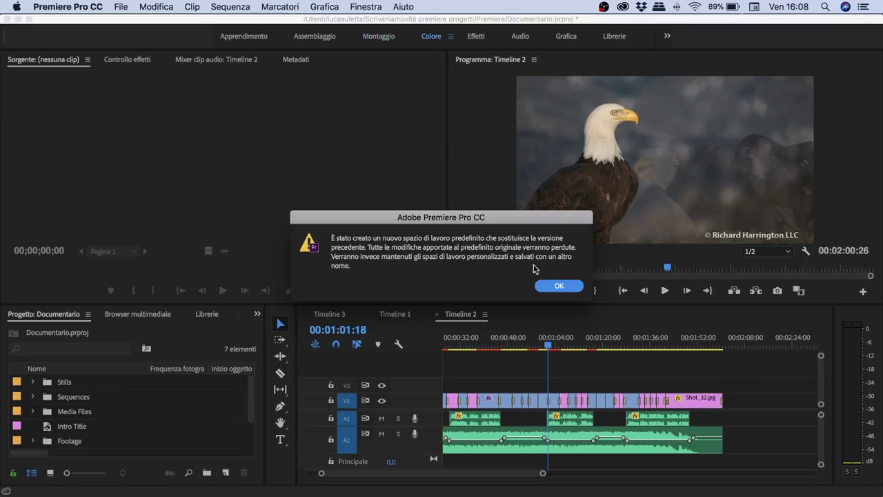
left_click(567, 290)
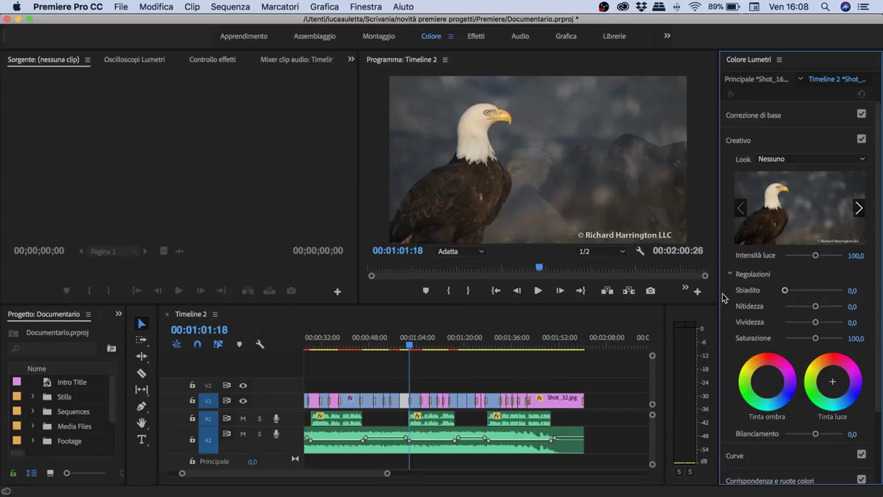
left_click_drag(718, 295, 686, 295)
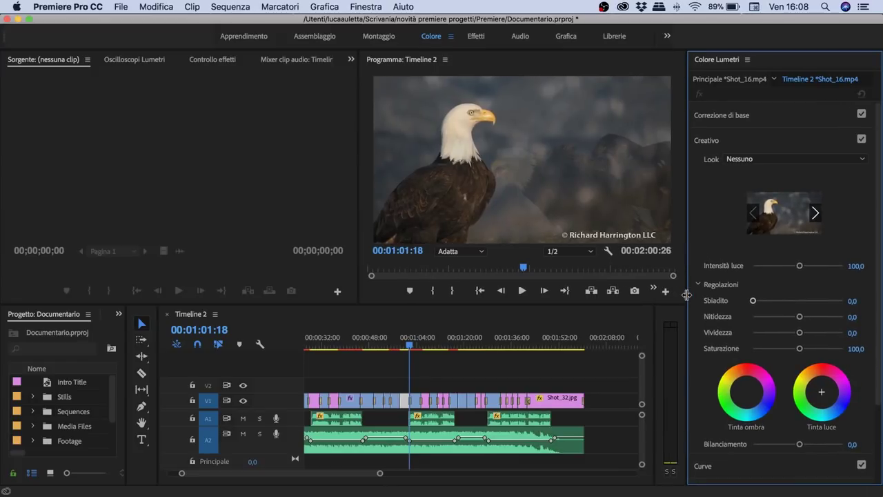
left_click(724, 146)
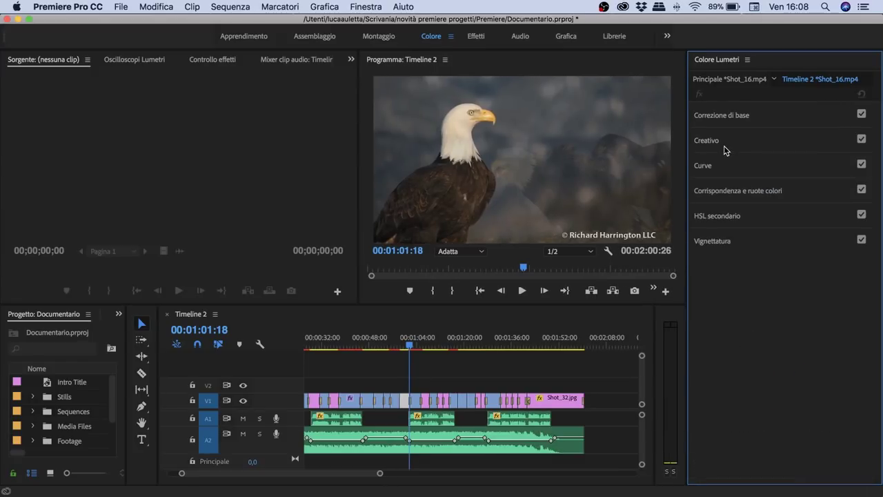
left_click(723, 165)
left_click(723, 164)
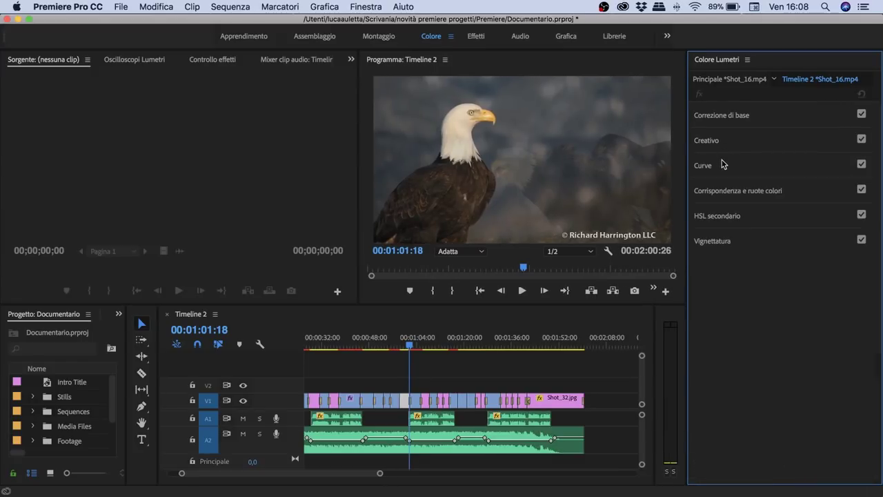
left_click(750, 197)
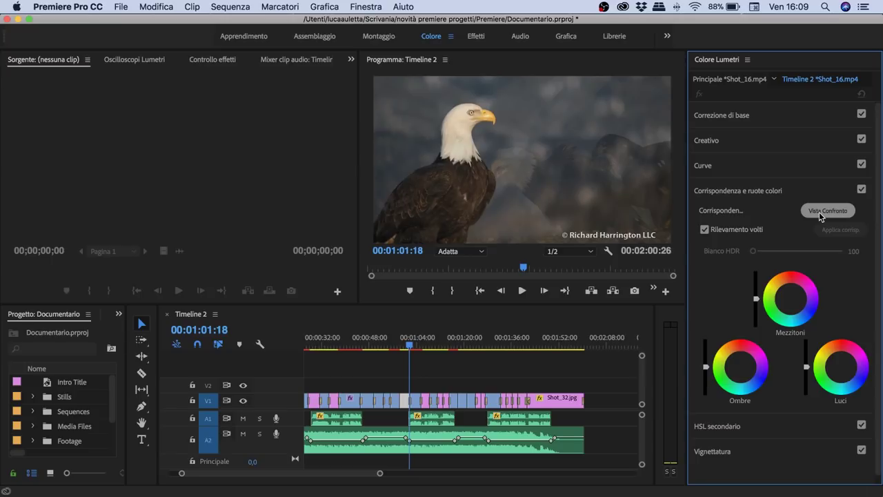
Turn on an enlarged Vista Confronto and pick the perched-eagle reference frame
left_click(819, 212)
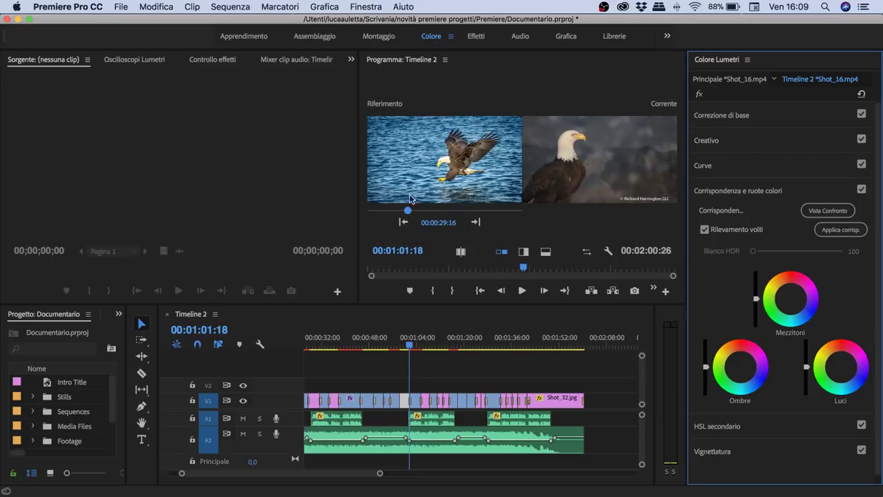
left_click_drag(357, 192, 240, 192)
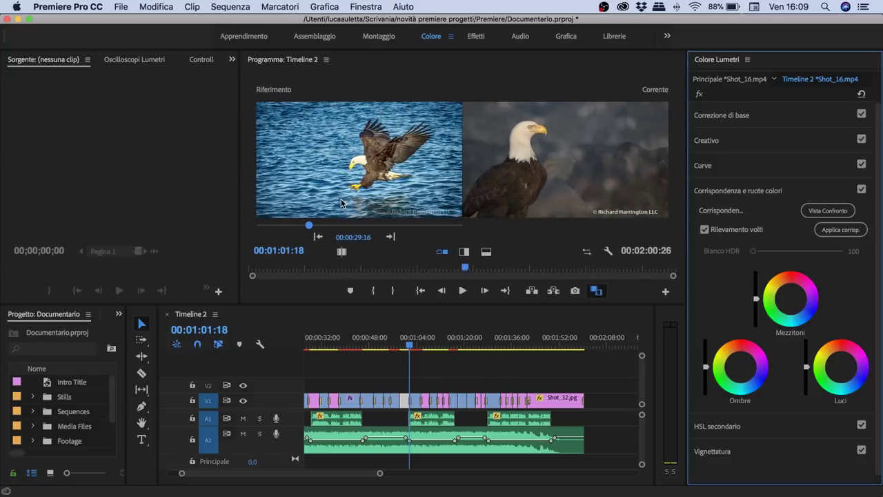
left_click_drag(313, 226, 333, 227)
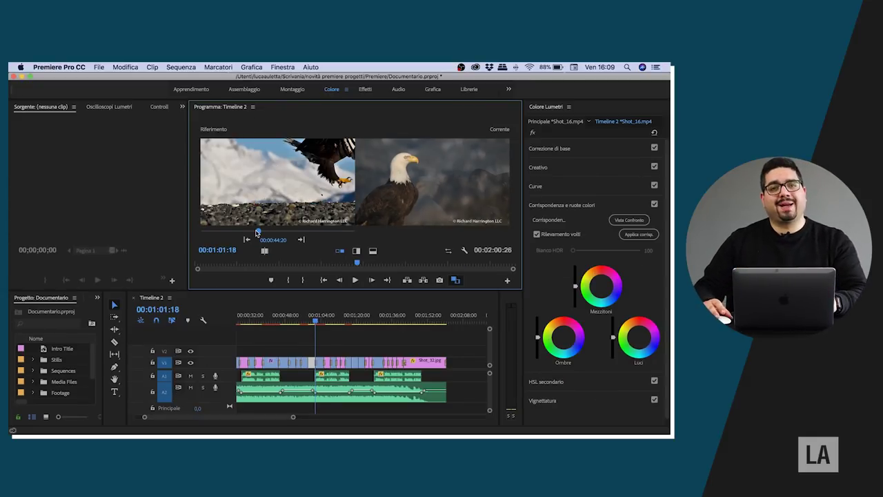
Move to Shot_31.jpg, apply the colour match to it, and return to the single program view
left_click_drag(317, 321, 364, 322)
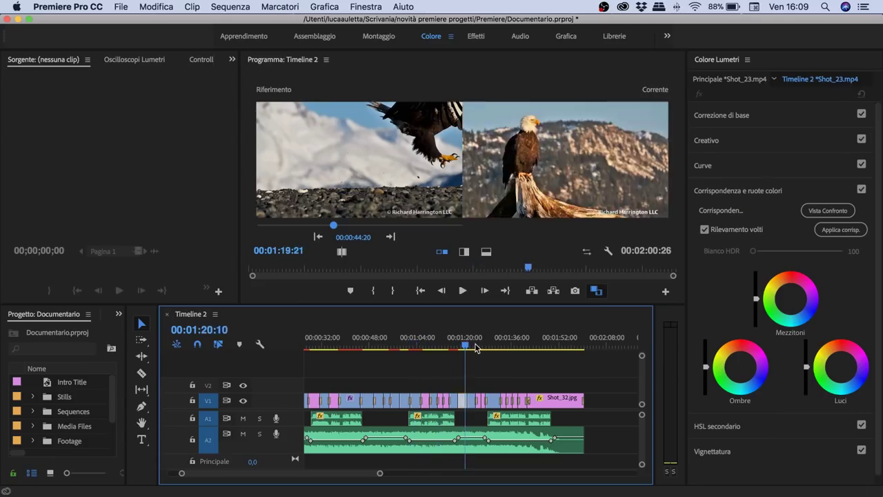
left_click(474, 345)
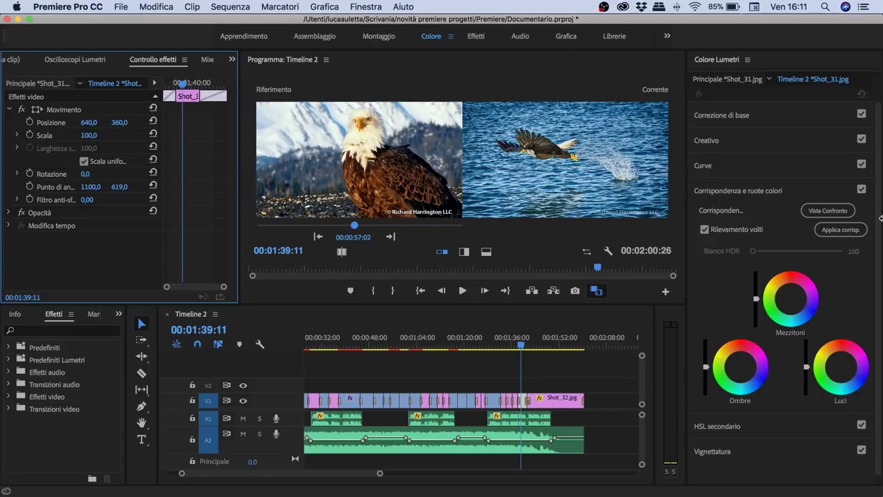
left_click(860, 234)
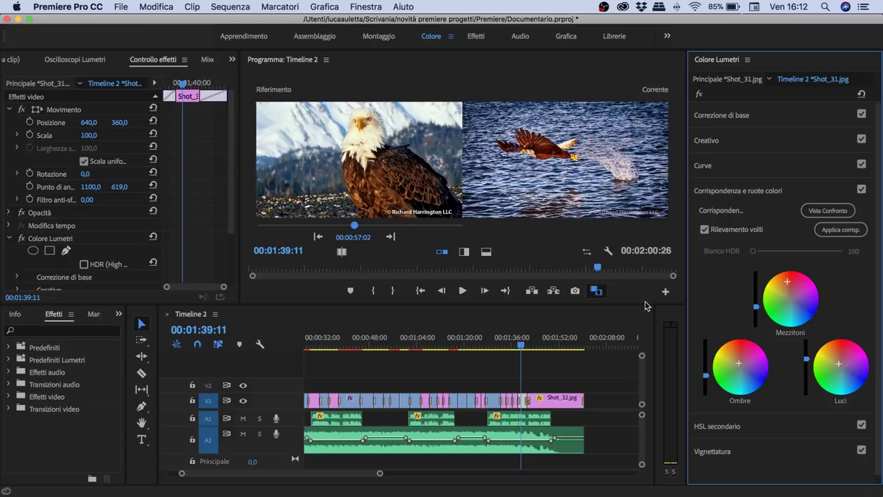
left_click(599, 292)
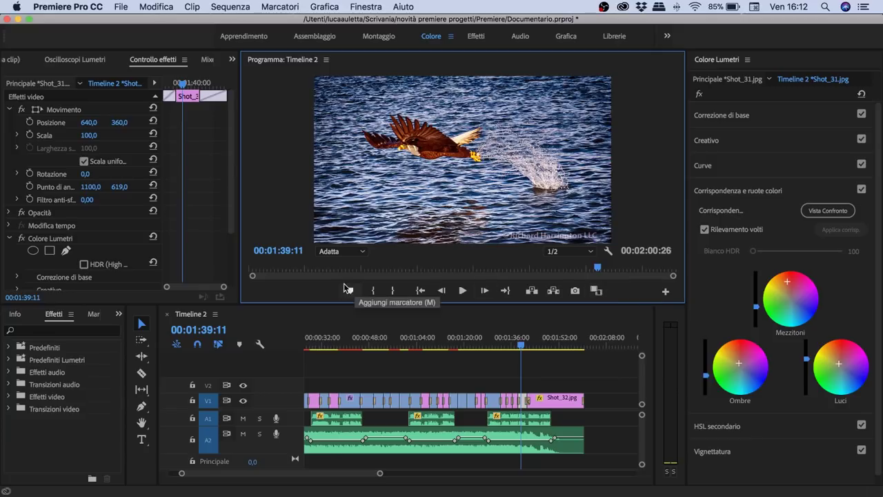
left_click(665, 292)
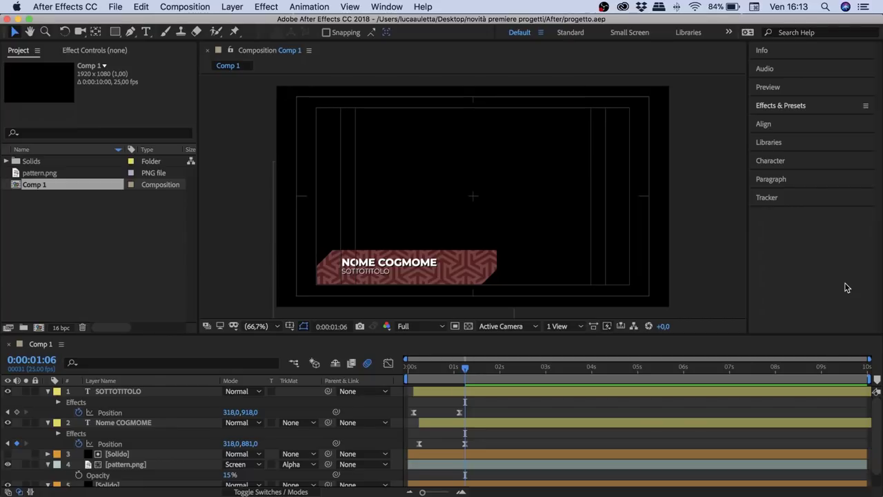
Collapse the layer properties, preview Comp 1 from the start, then park the playhead at 0:00:02:17
left_click(547, 439)
key("u")
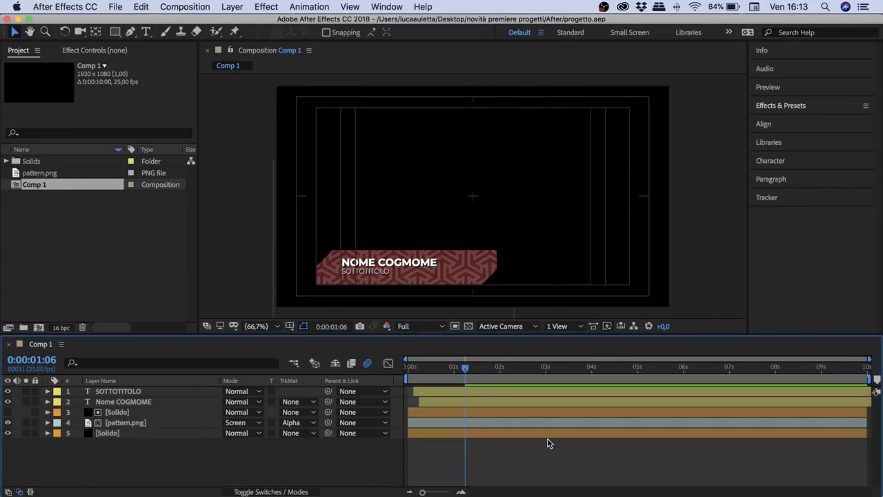
key("Home")
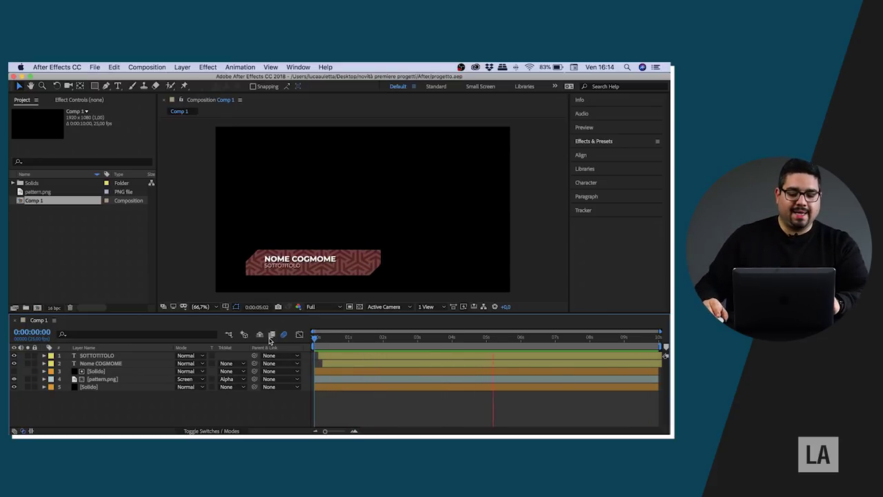
key("space")
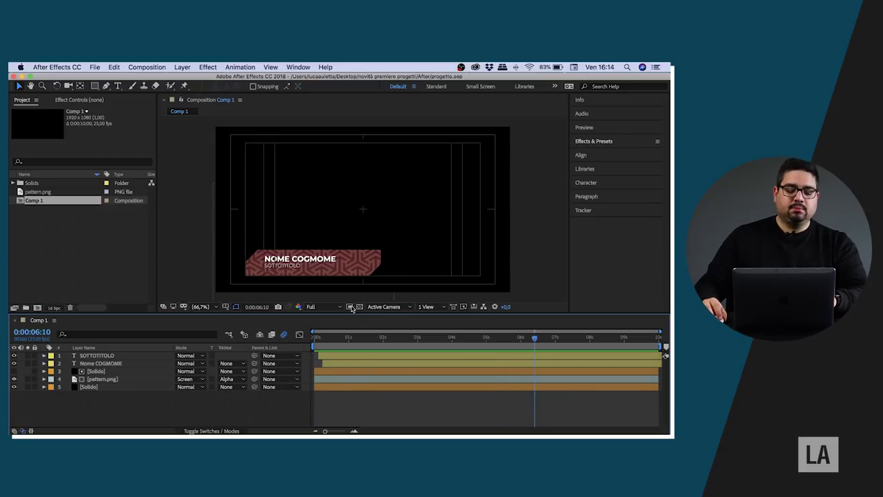
left_click_drag(461, 376, 531, 376)
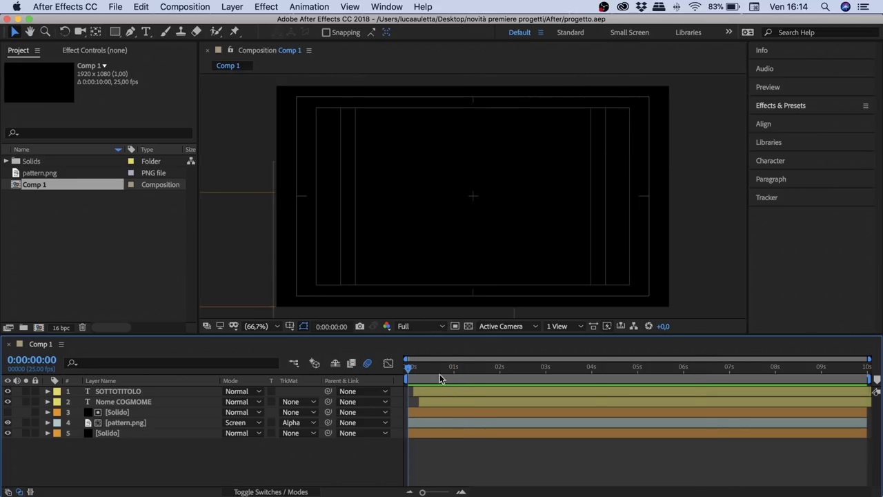
left_click(493, 413)
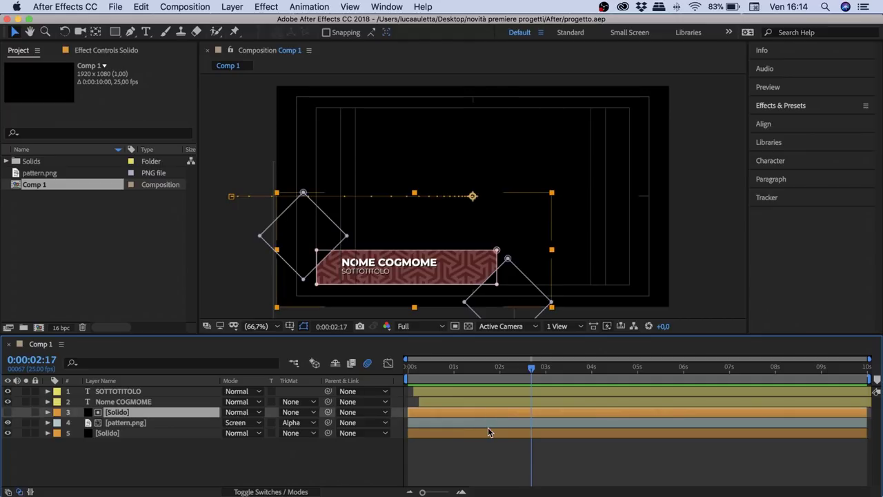
left_click(487, 434, "shift")
key("cmd+shift+c")
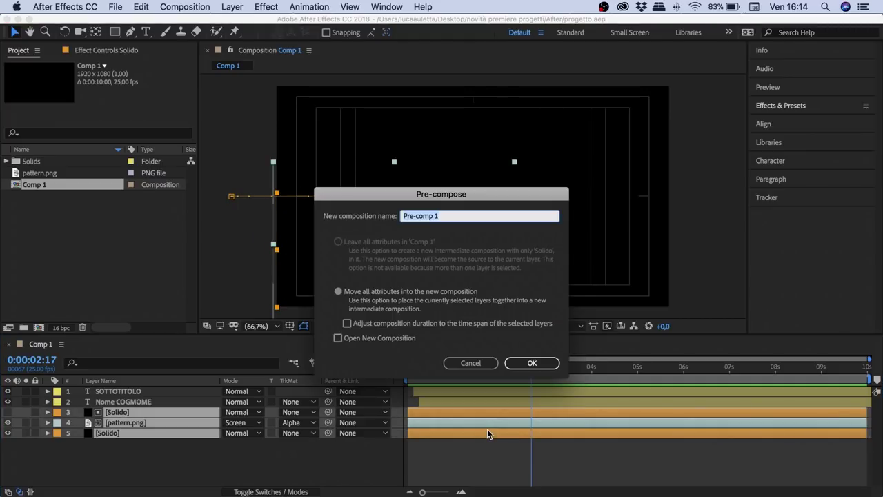
key("Return")
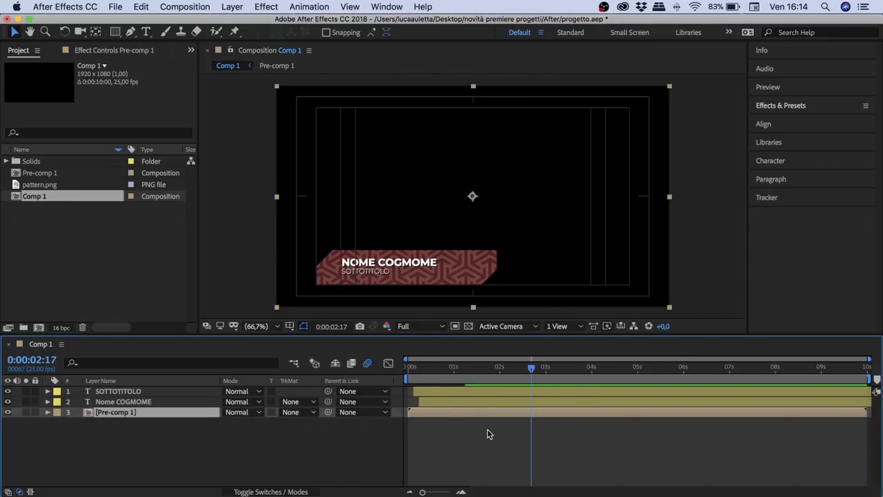
key("cmd+z")
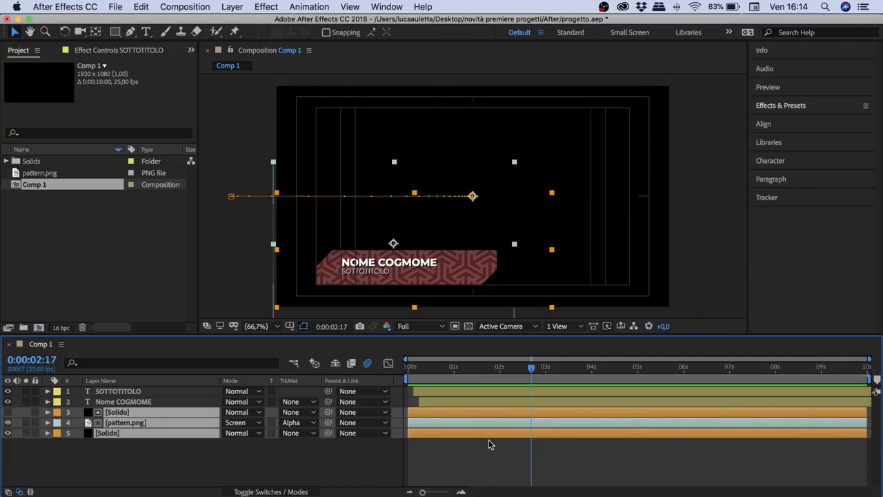
left_click(498, 444)
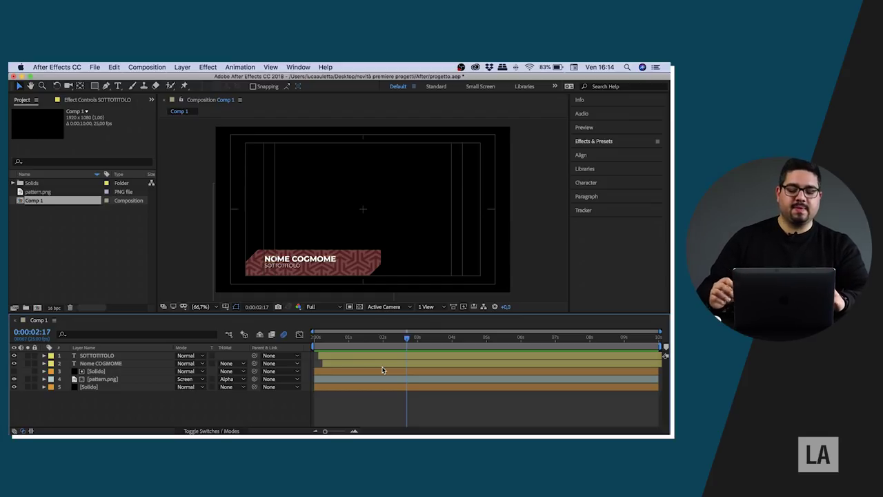
left_click(382, 370)
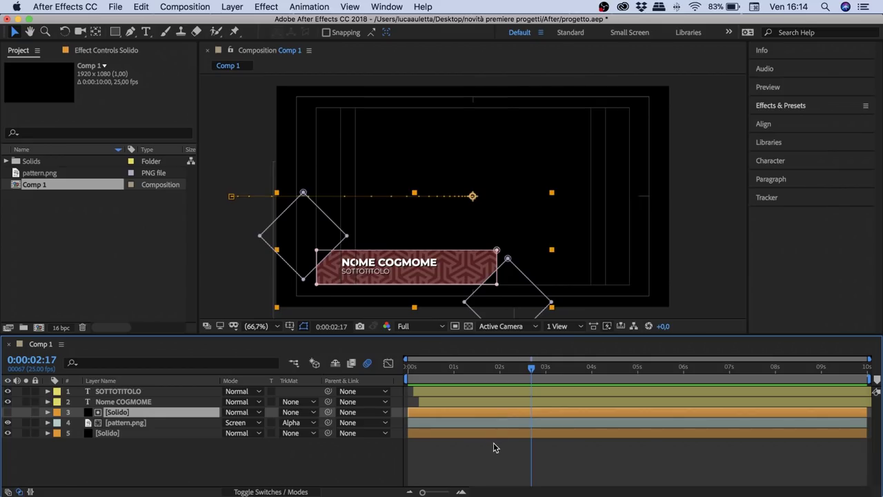
left_click(492, 434, "shift")
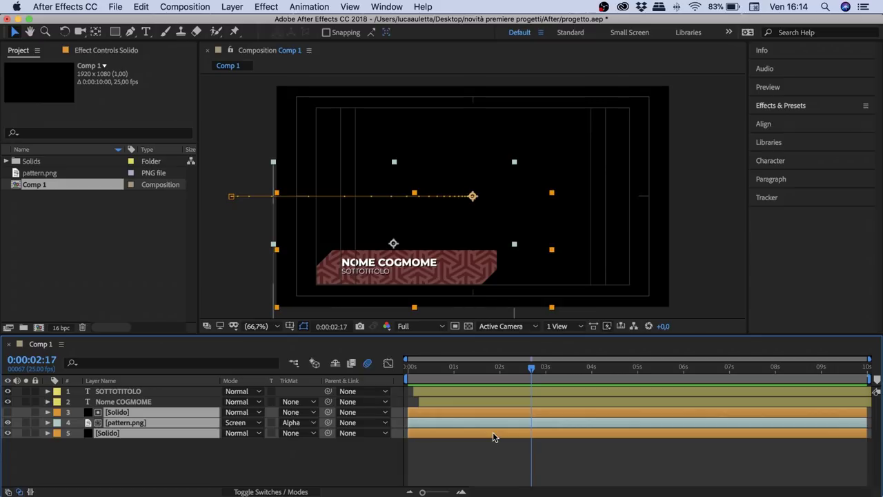
Pre-compose layers 3–5 (both Solido layers and pattern.png) into Pre-comp 1, moving all attributes
left_click(235, 6)
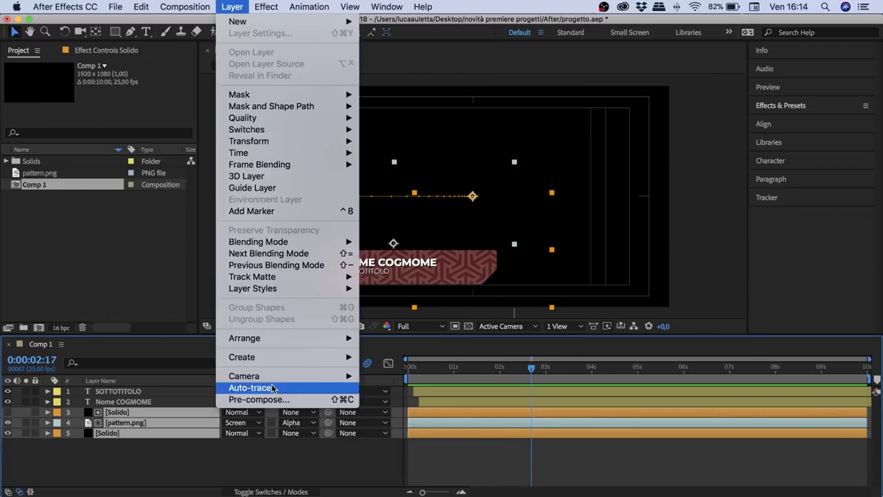
left_click(284, 400)
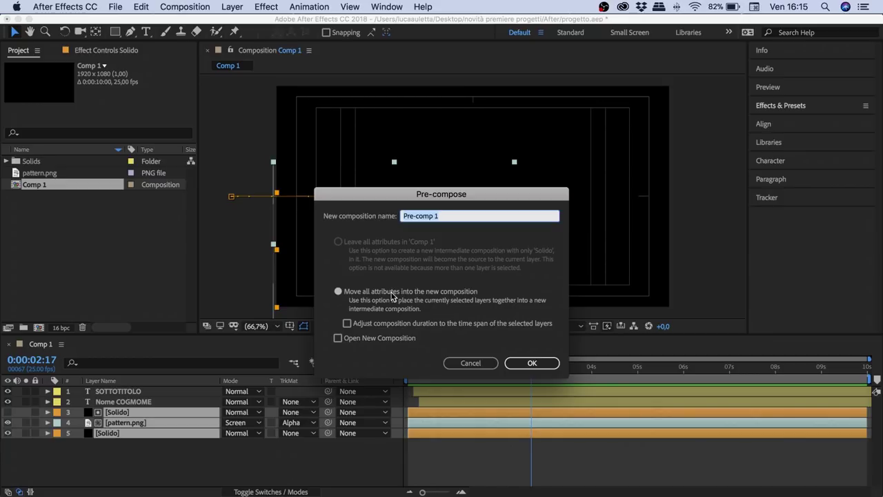
left_click(530, 360)
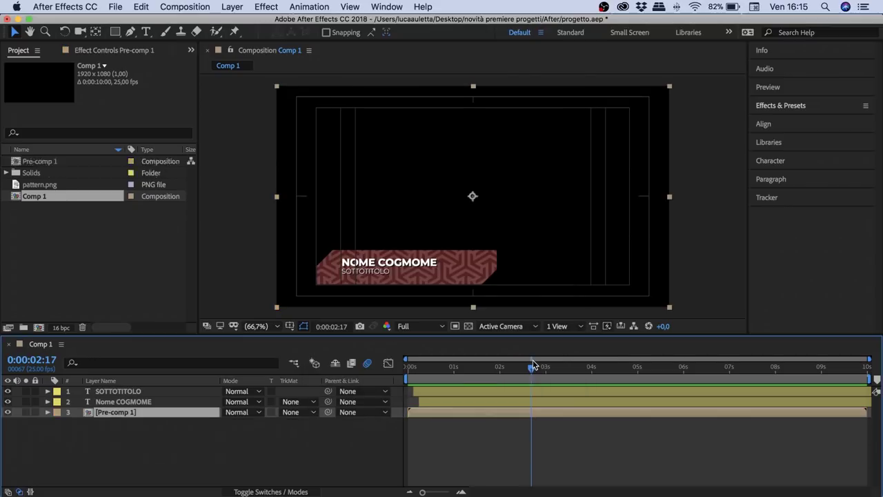
key("Home")
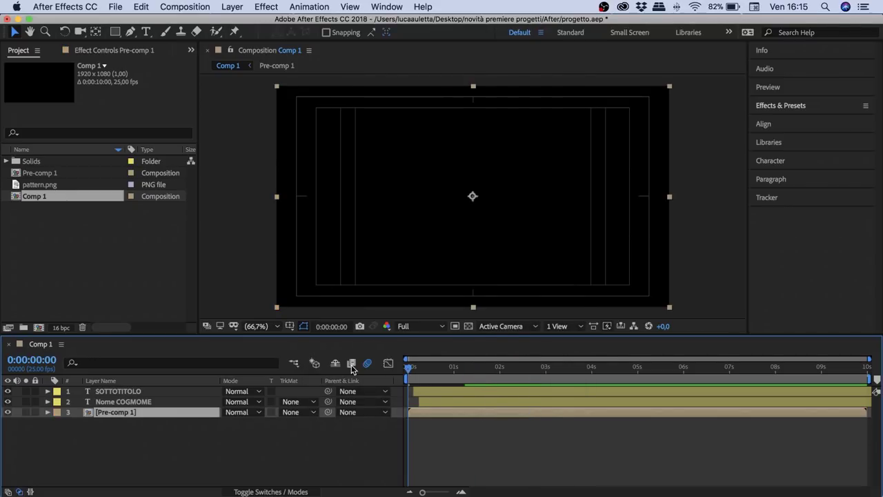
left_click(351, 366)
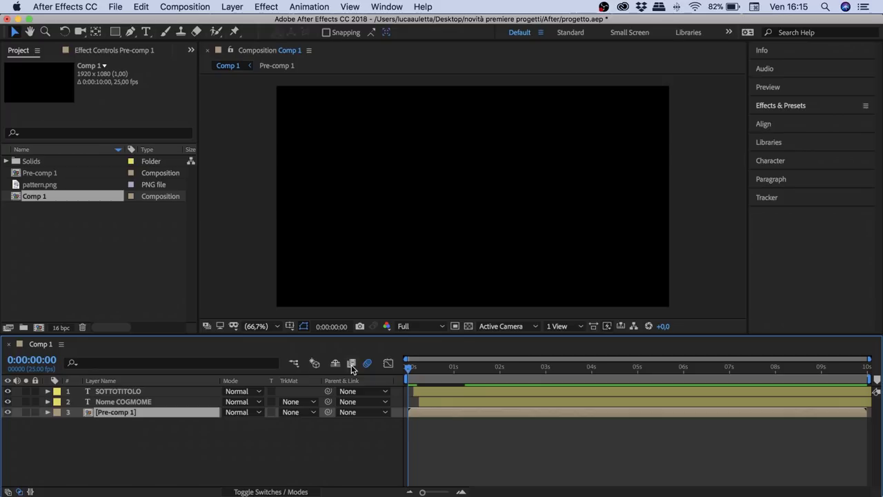
key("space")
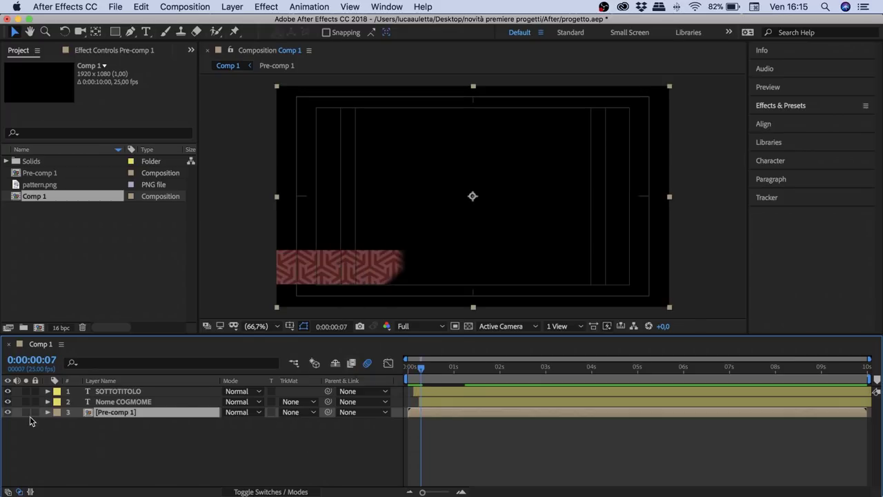
left_click(26, 412)
key("space")
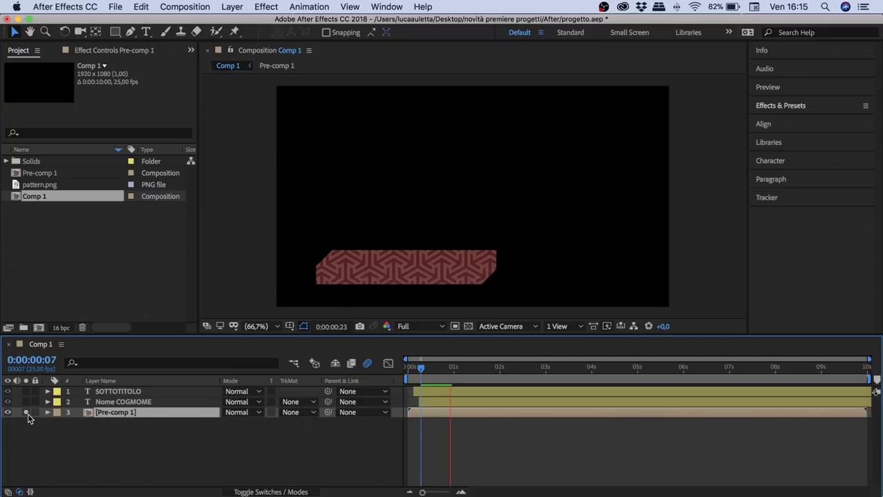
left_click(26, 412)
left_click(27, 402)
left_click(26, 391)
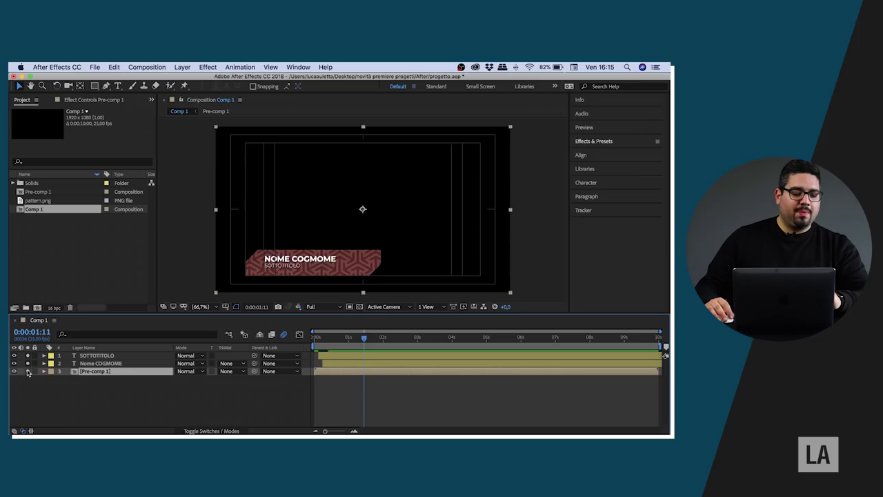
left_click(28, 371)
left_click(26, 379)
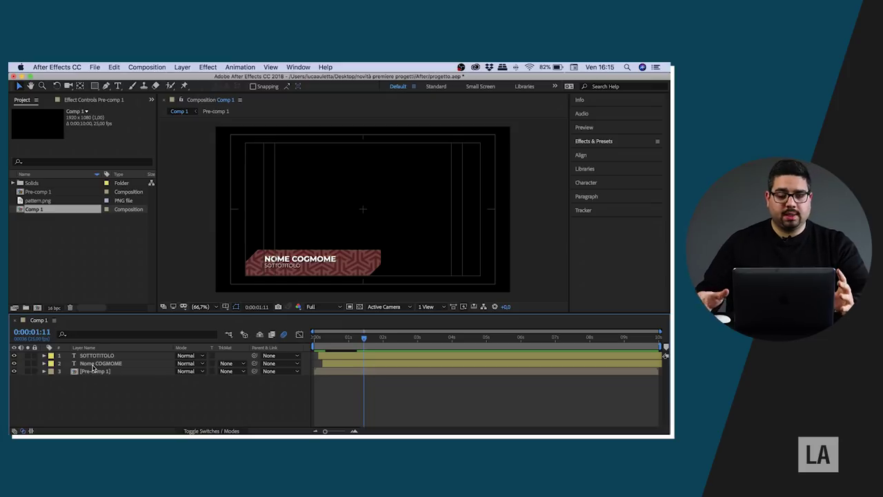
left_click(93, 372)
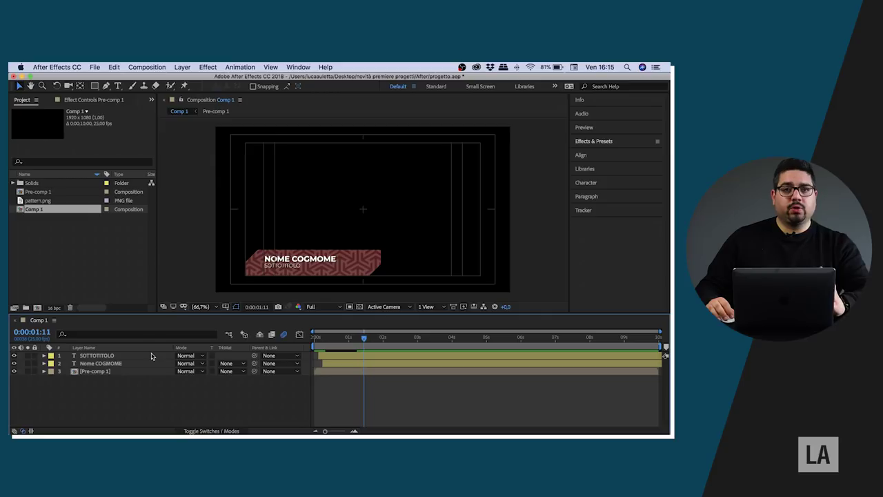
Inside Pre-comp 1, set the bottom Solido's Gradient Ramp Start Color to white
left_click(116, 372)
double_click(144, 413)
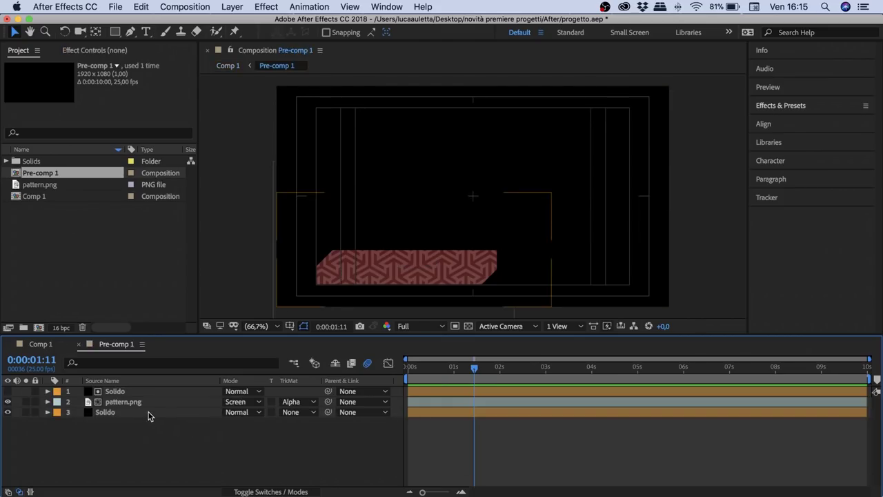
left_click(148, 414)
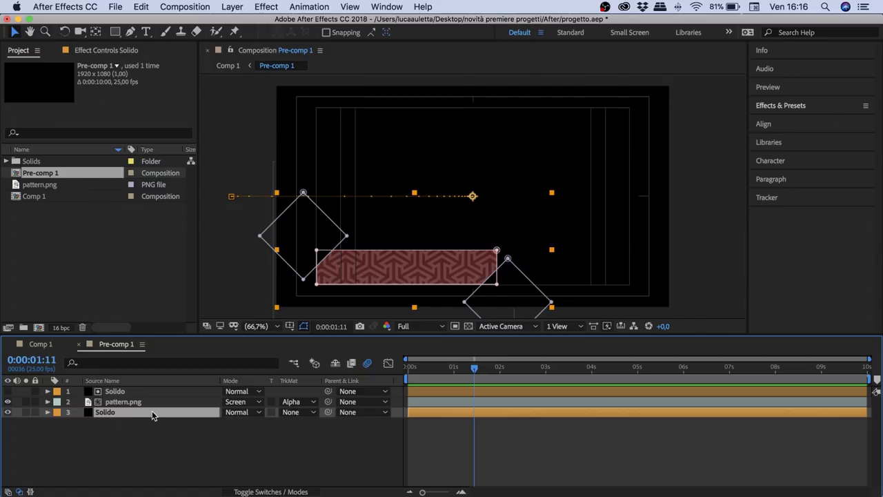
left_click(105, 51)
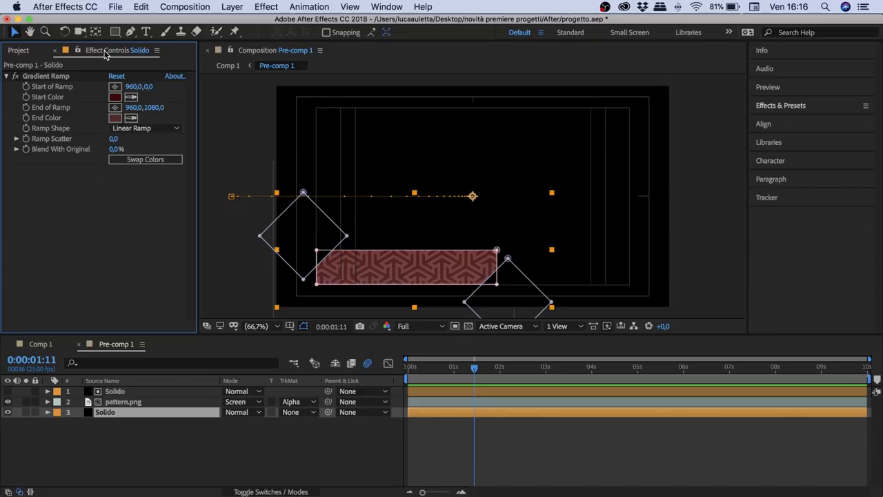
left_click(115, 97)
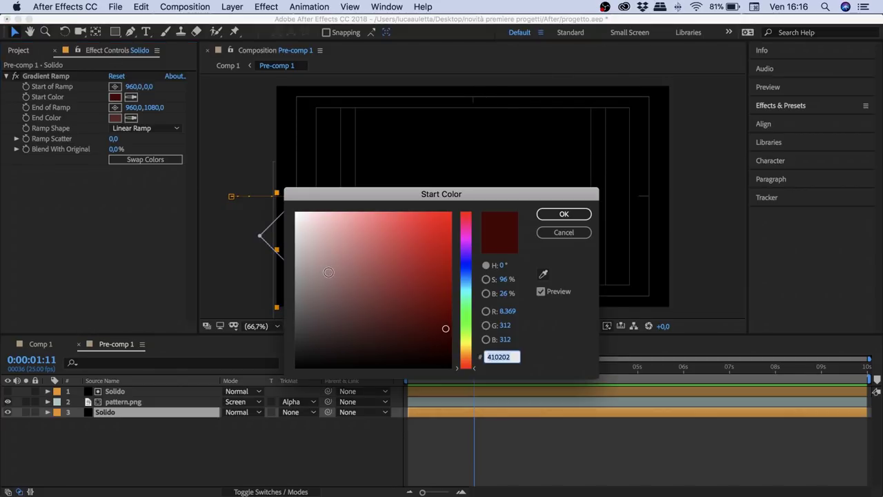
left_click_drag(328, 273, 308, 195)
key("Return")
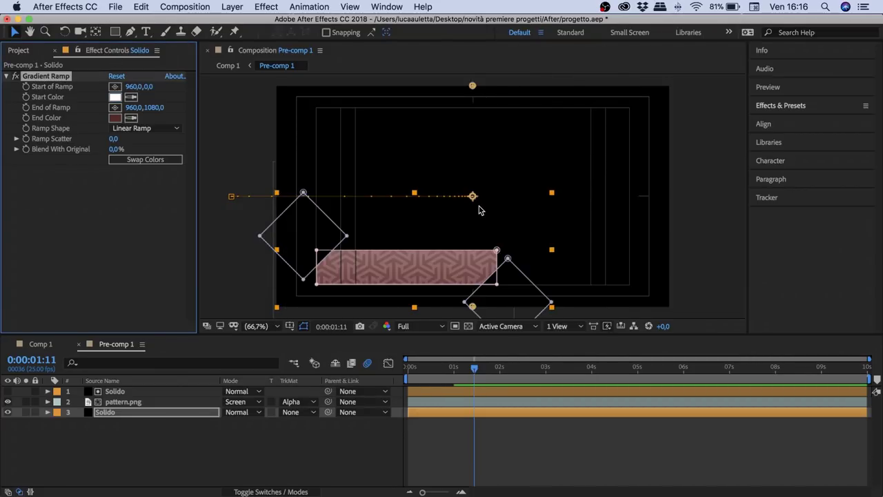
Return to Comp 1 with no layers selected and bring up the Window panel list
left_click(314, 441)
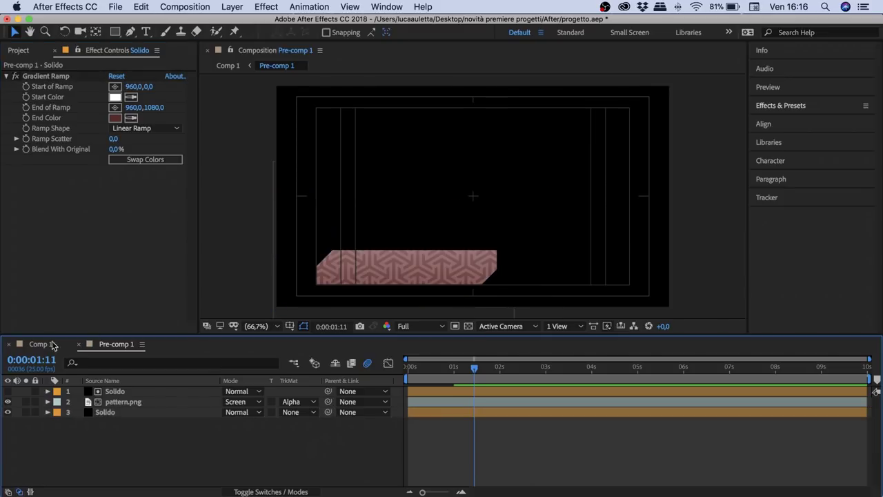
left_click(38, 343)
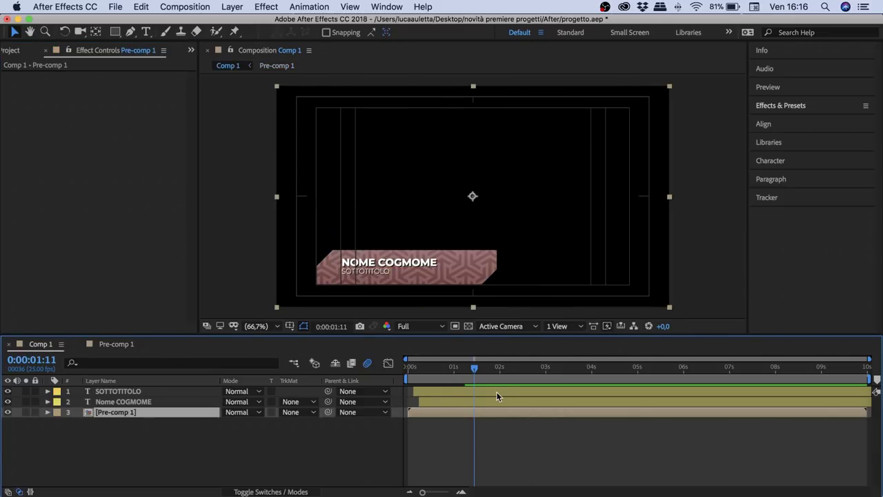
key("F2")
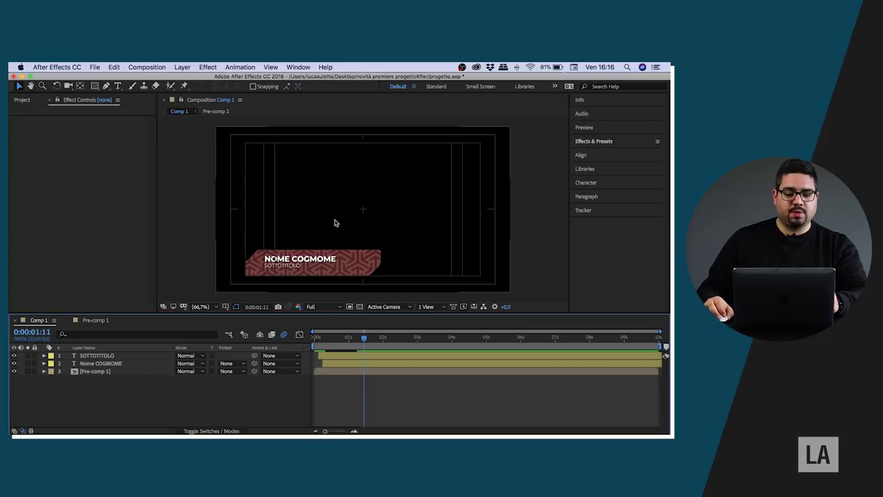
left_click(297, 67)
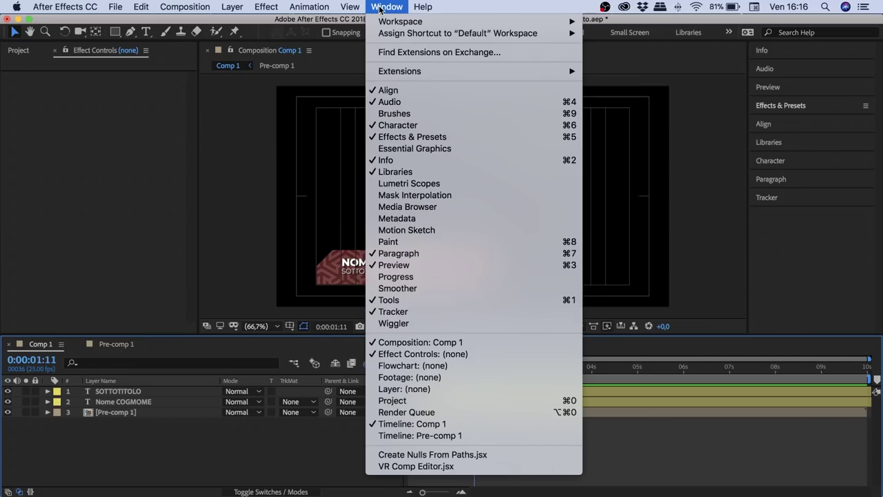
Show the Essential Graphics panel and choose Pre-comp 1 as its Master composition
left_click(430, 154)
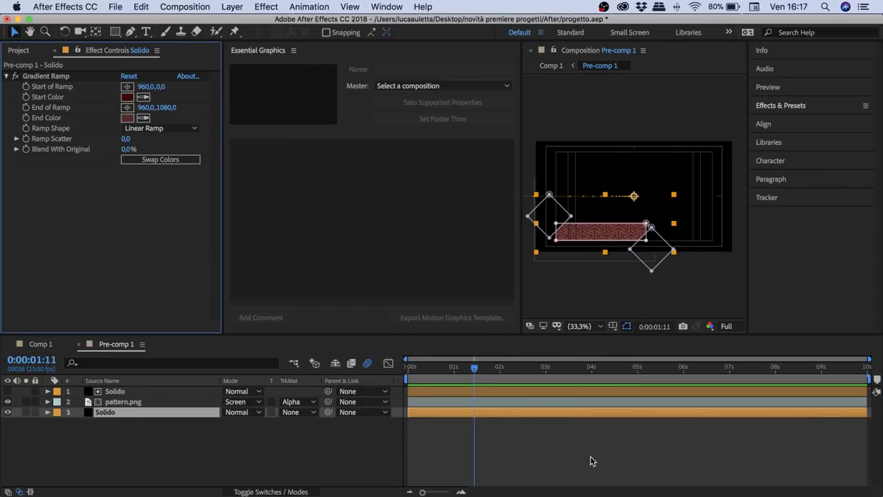
left_click(590, 458)
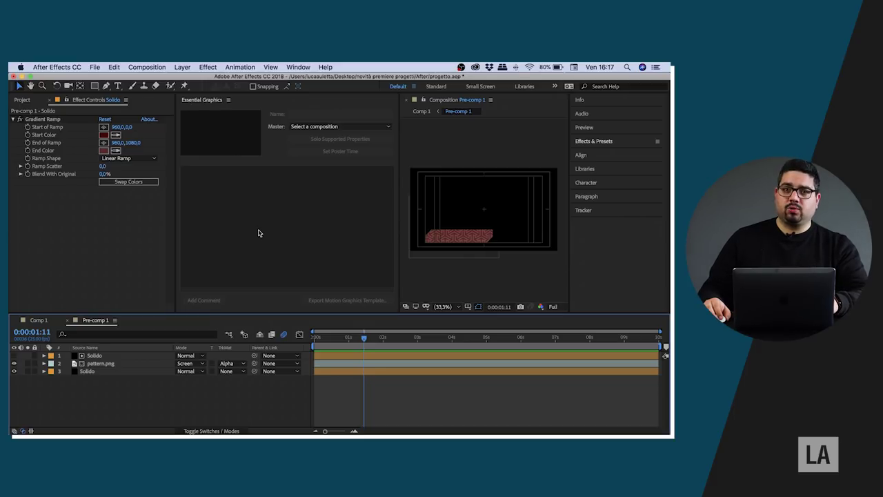
left_click(354, 129)
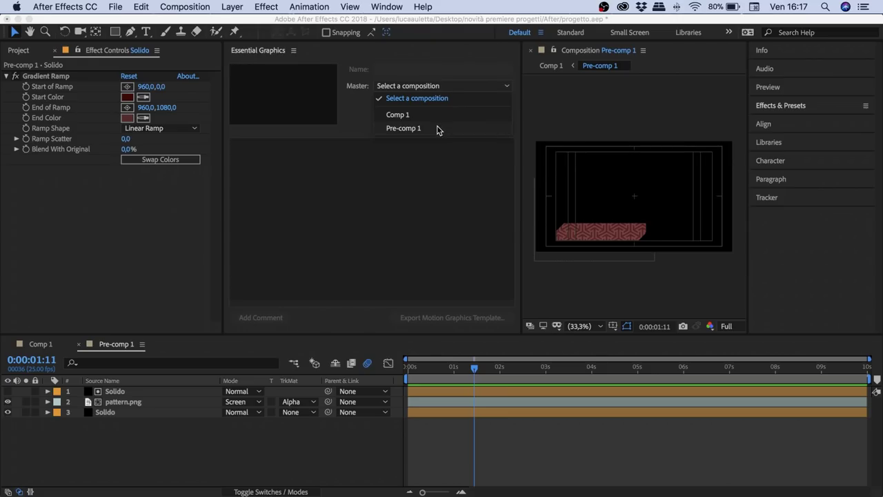
left_click(438, 129)
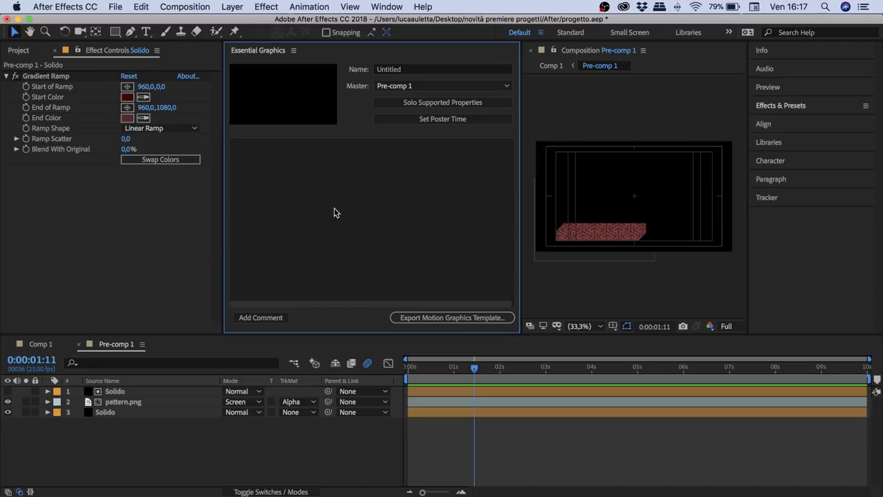
Add the Gradient Ramp's Start Color and End Color to Essential Graphics, keeping their default names
right_click(56, 102)
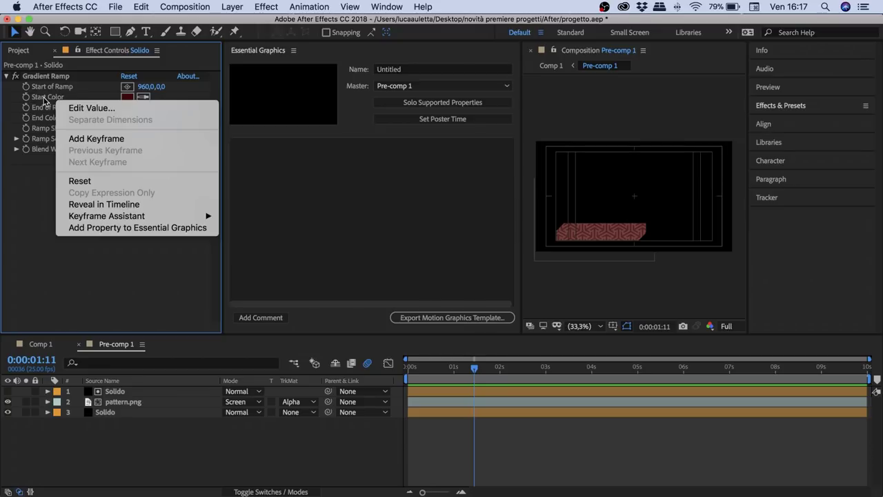
left_click(126, 229)
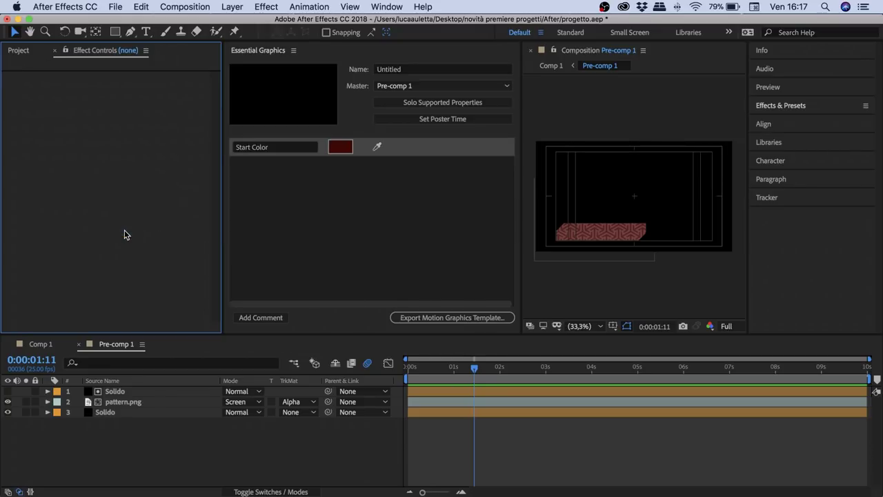
left_click(128, 412)
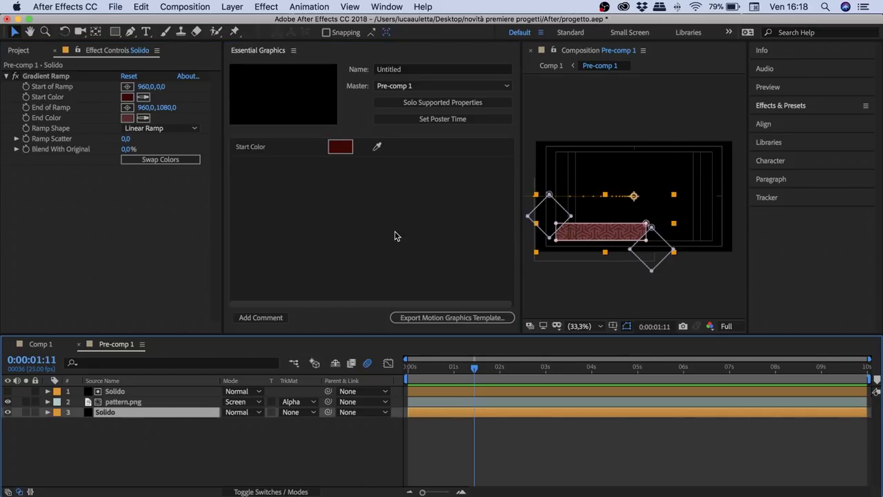
right_click(82, 121)
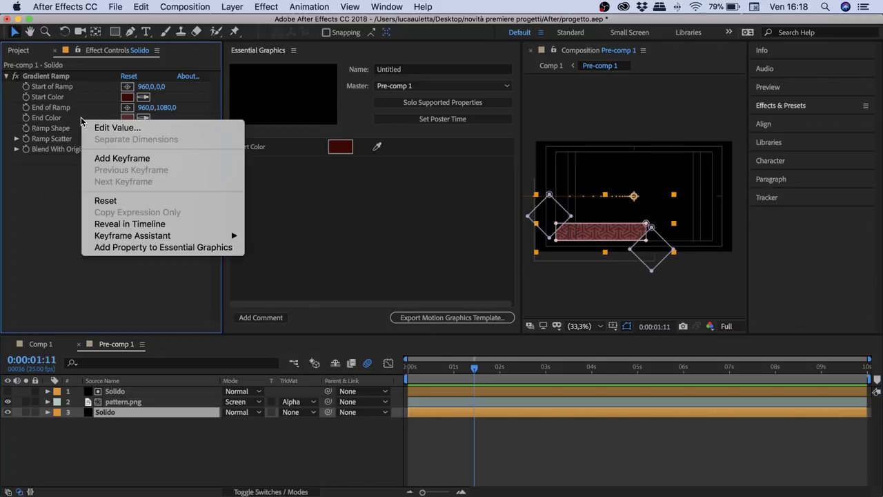
left_click(118, 247)
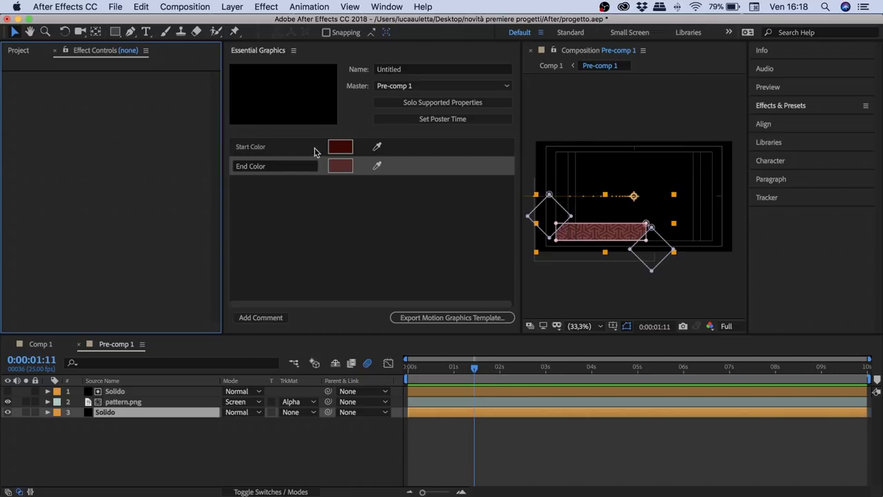
left_click(321, 201)
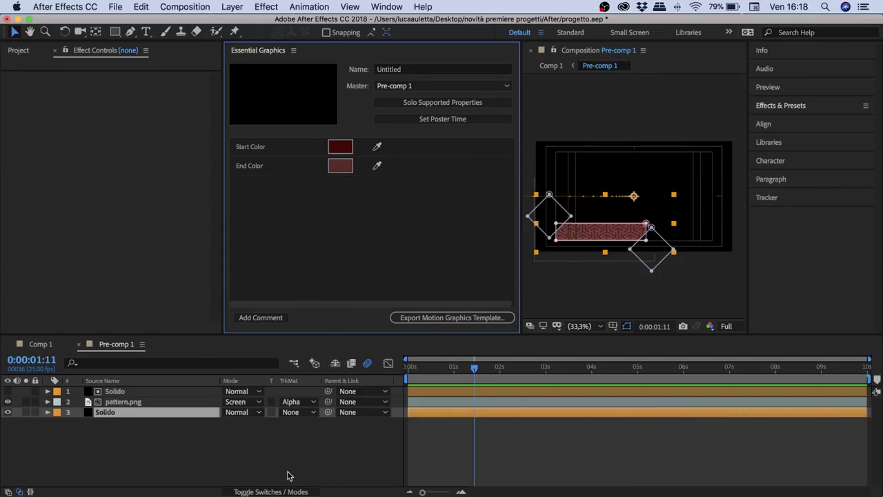
left_click(287, 475)
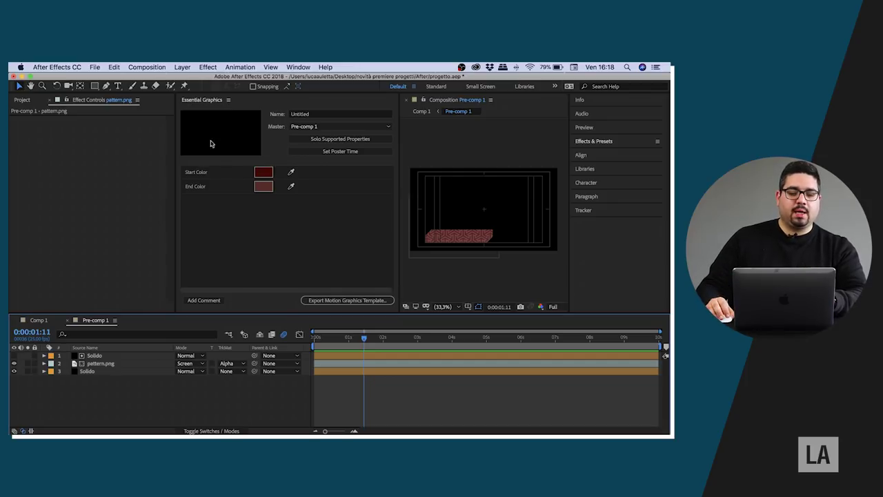
Close Essential Graphics and reveal the Pre-comp 1 layer's Master Properties in Comp 1
left_click(228, 100)
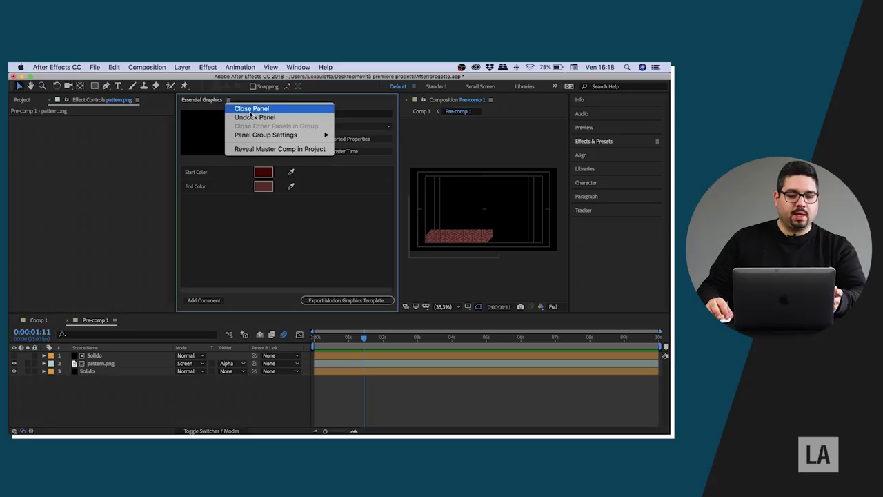
key("Escape")
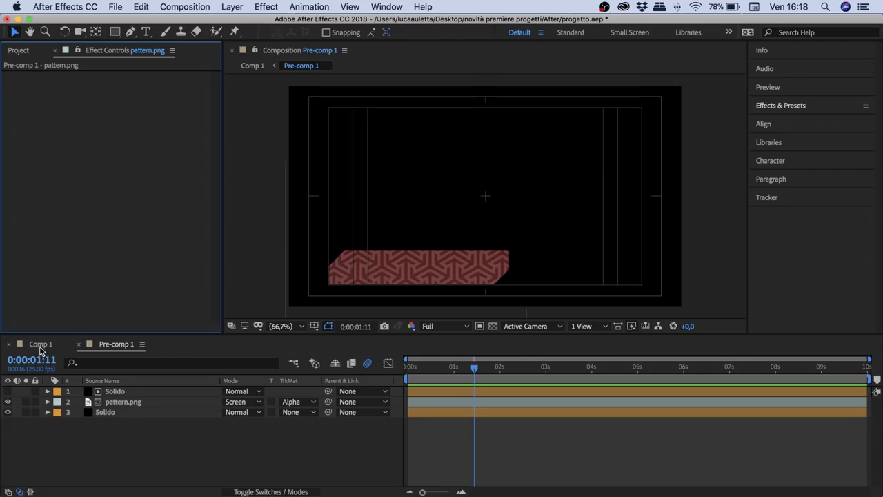
left_click(40, 345)
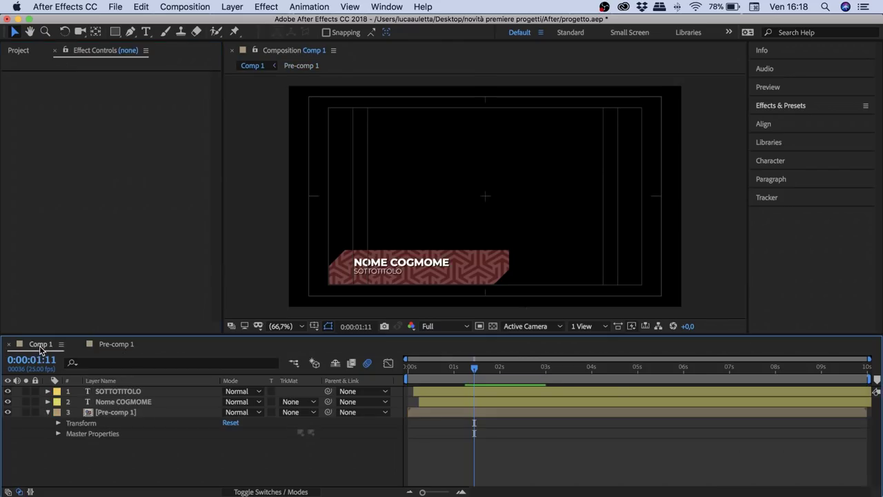
left_click(129, 414)
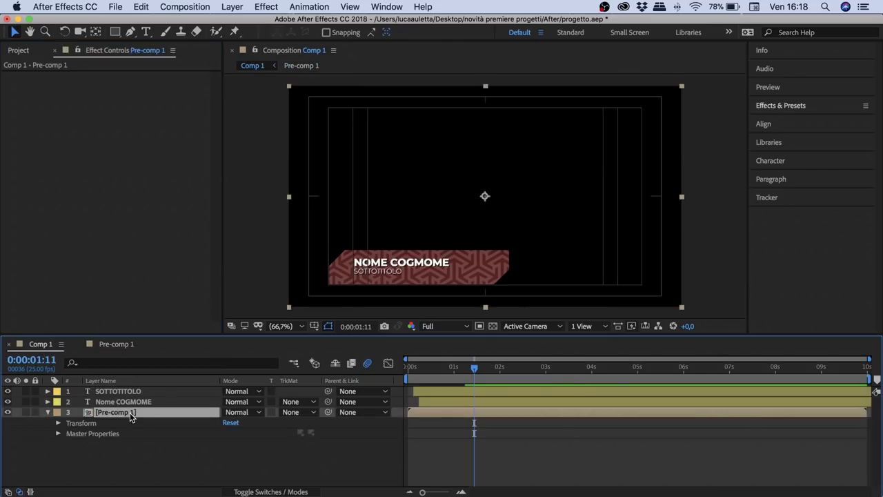
left_click(58, 423)
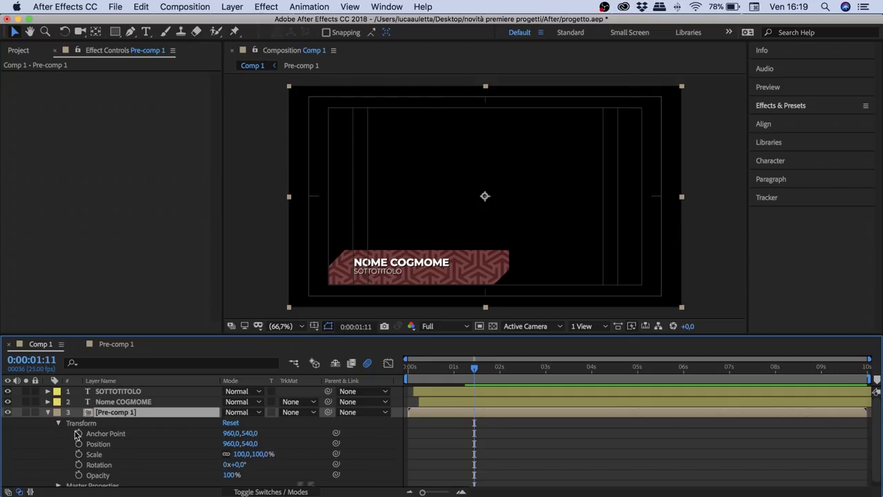
scroll(78, 434, "down", 1)
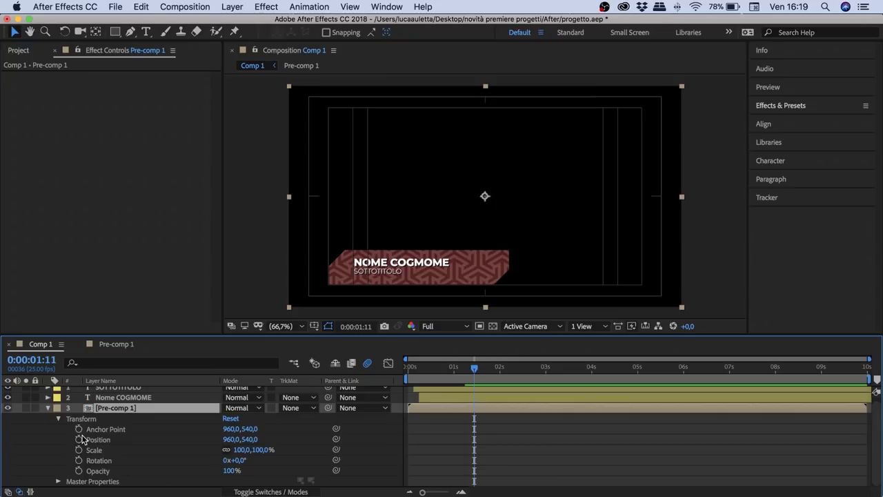
left_click(58, 482)
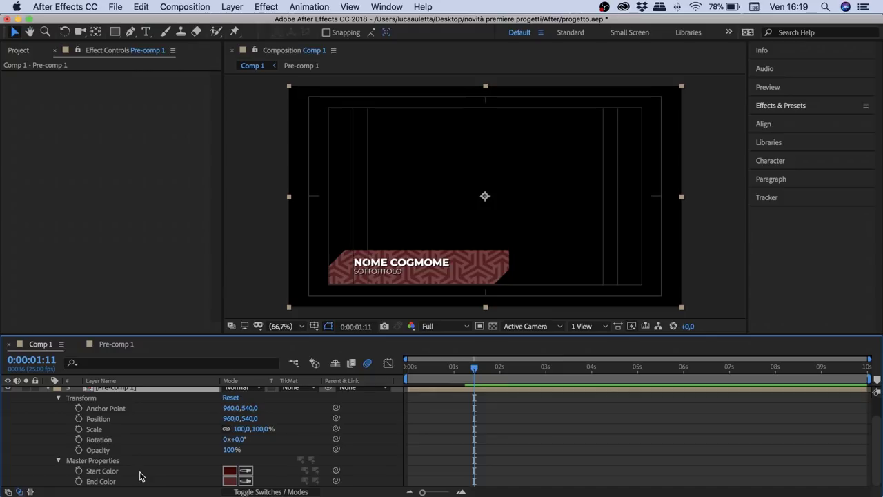
Set the master Start Color to pure red FF0000 and End Color to dark blue 004757
left_click(232, 471)
left_click_drag(415, 267, 452, 212)
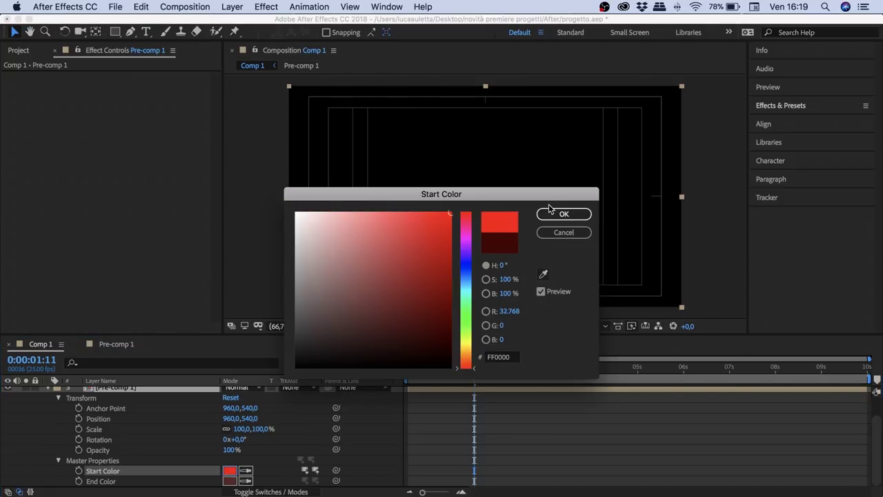
left_click(564, 214)
left_click(230, 481)
left_click(466, 289)
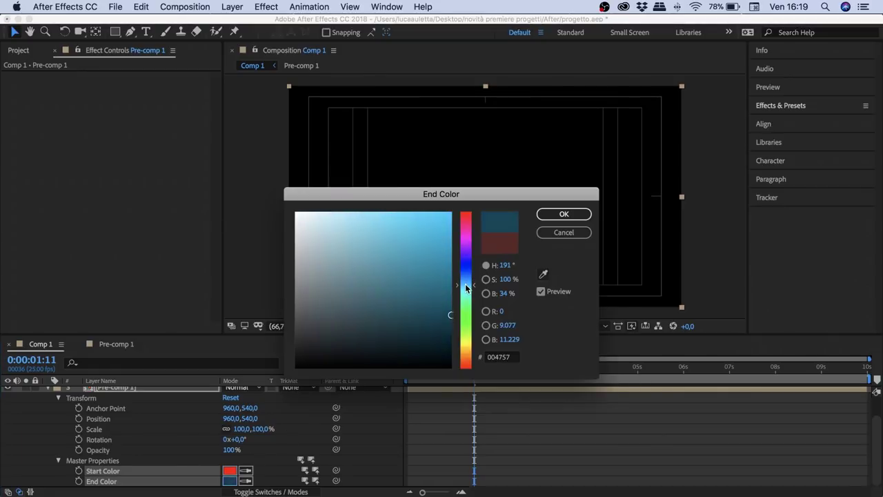
left_click(552, 217)
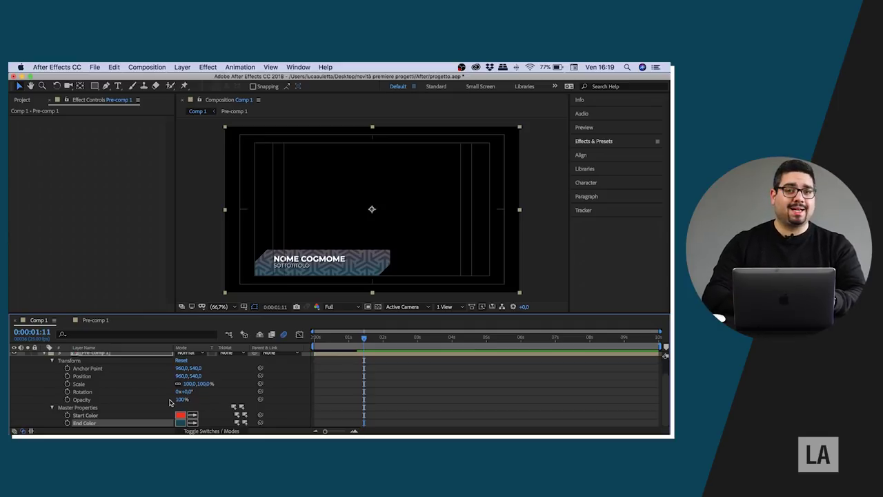
In Pre-comp 1, add the Solido's Start of Ramp to Essential Graphics
left_click(97, 320)
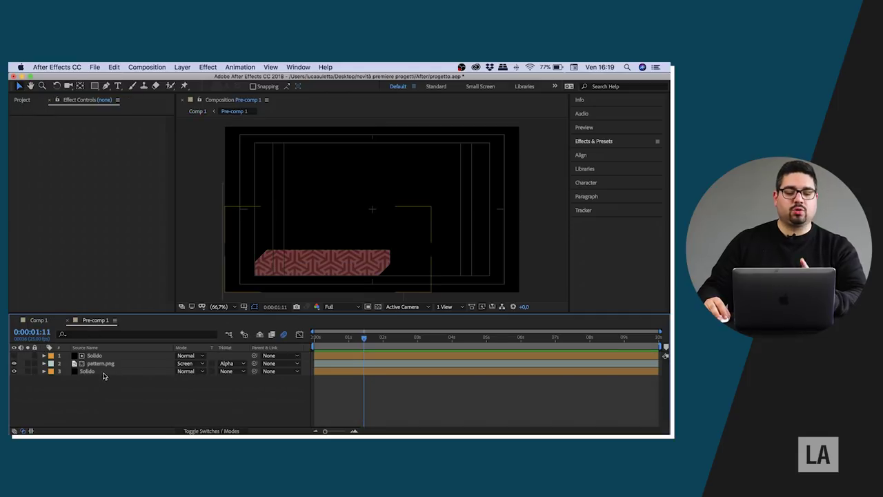
left_click(299, 67)
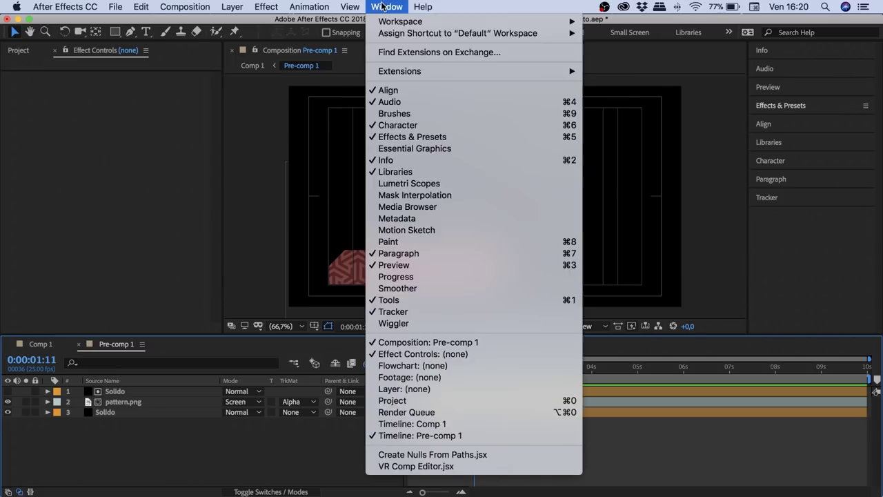
left_click(419, 149)
left_click(119, 412)
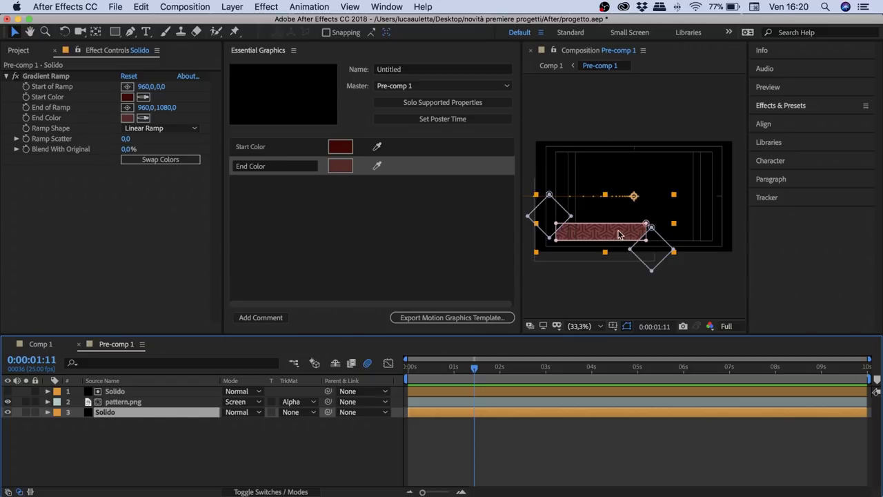
right_click(54, 89)
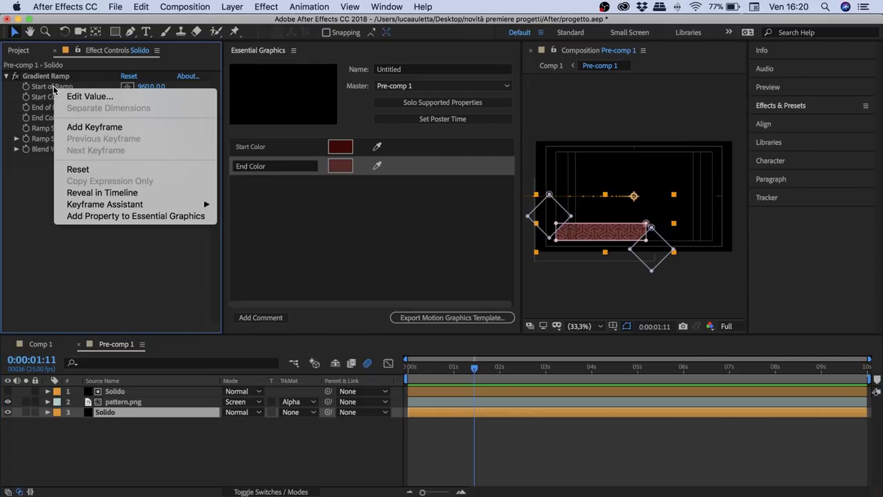
left_click(78, 217)
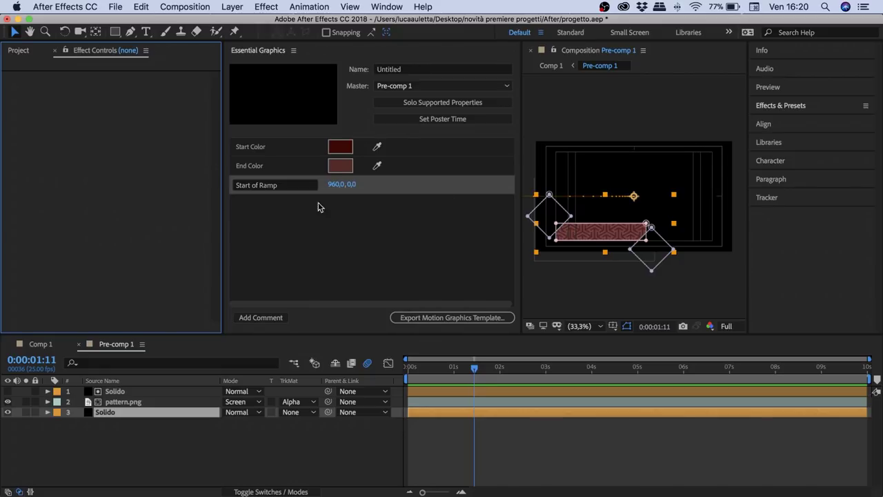
Close the Essential Graphics panel, returning to Comp 1
left_click(293, 50)
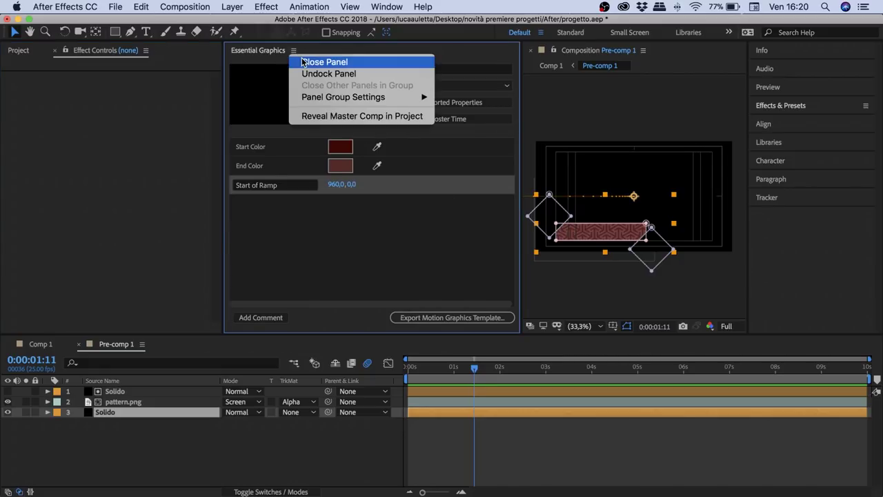
left_click(55, 322)
key("super+w")
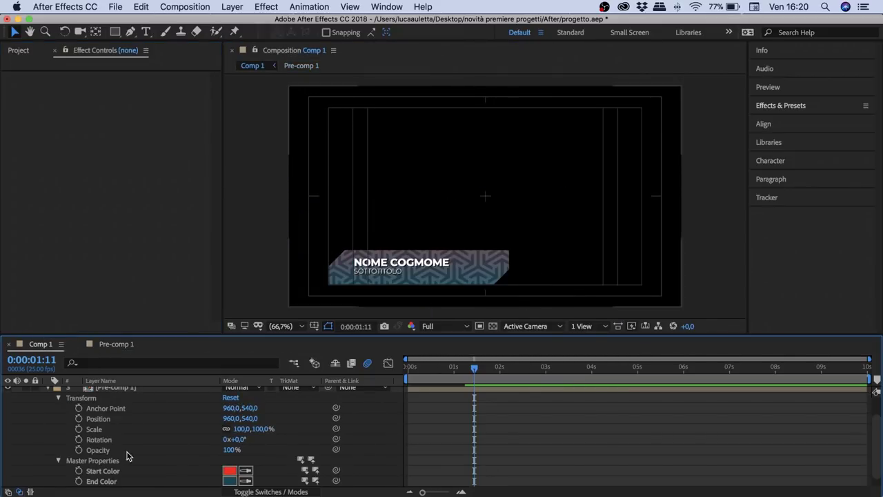
Scrub the master Start of Ramp's Y value to about 436, giving 960,0, 436,0
scroll(118, 452, "down", 1)
left_click_drag(247, 482, 405, 481)
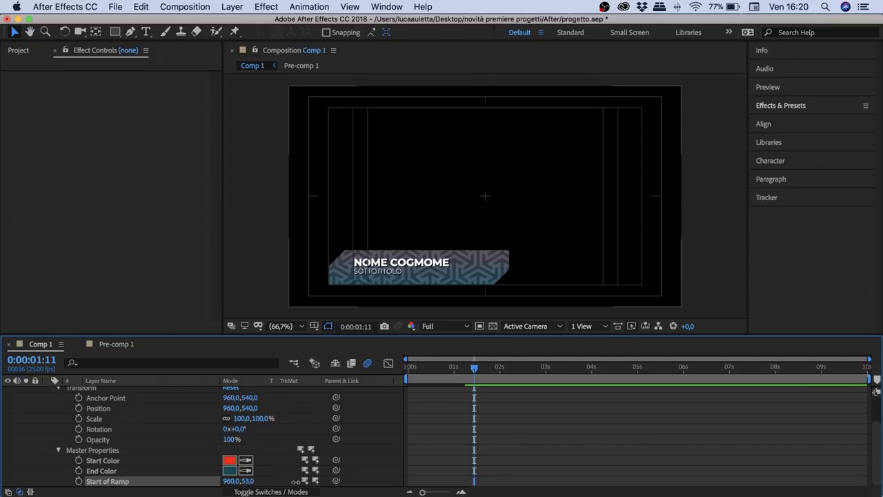
mouse_move(465, 481)
left_mouse_down()
mouse_move(522, 481)
mouse_move(513, 481)
left_mouse_up()
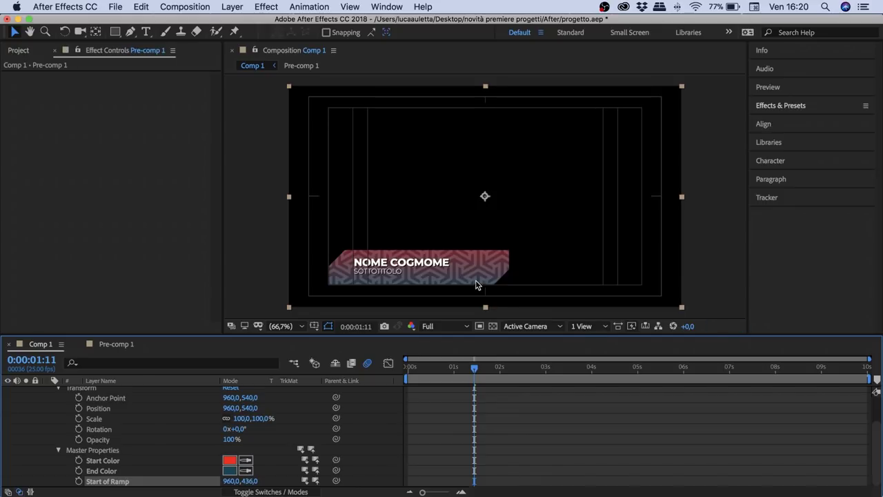